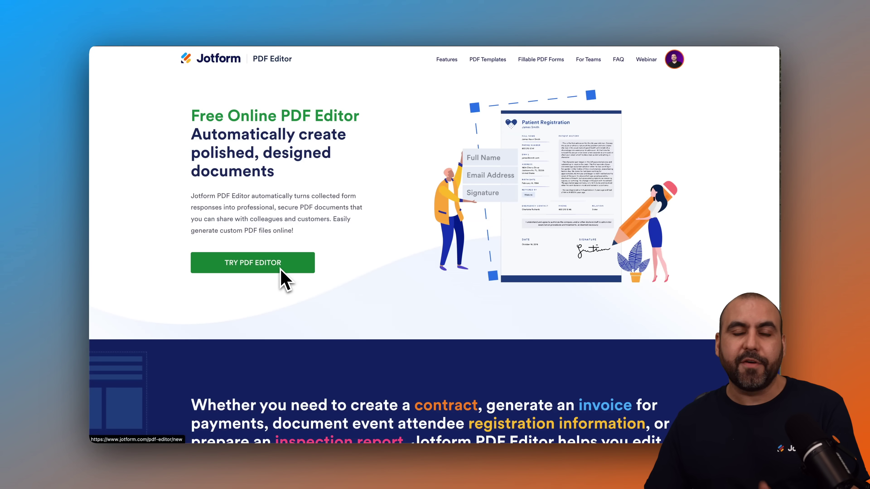
# Step: View the Fillable PDF Forms page and open the PDF Templates gallery from My Workspace
pyautogui.click(544, 59)
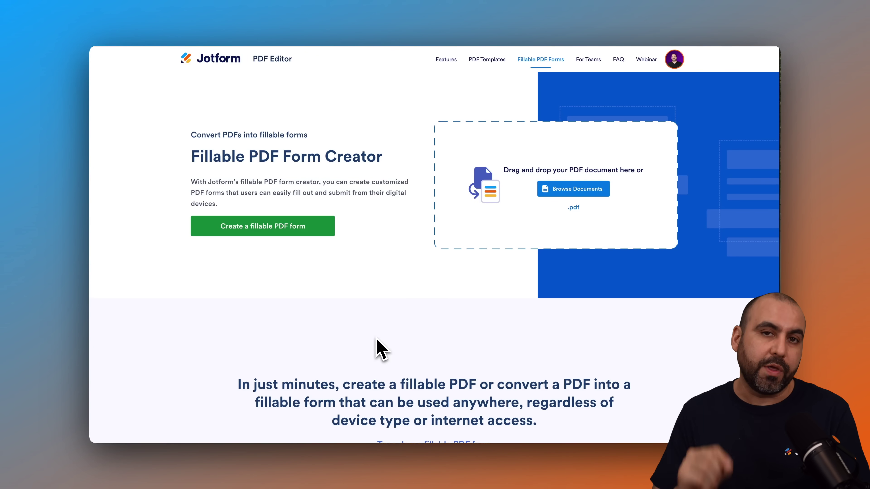
pyautogui.click(351, 25)
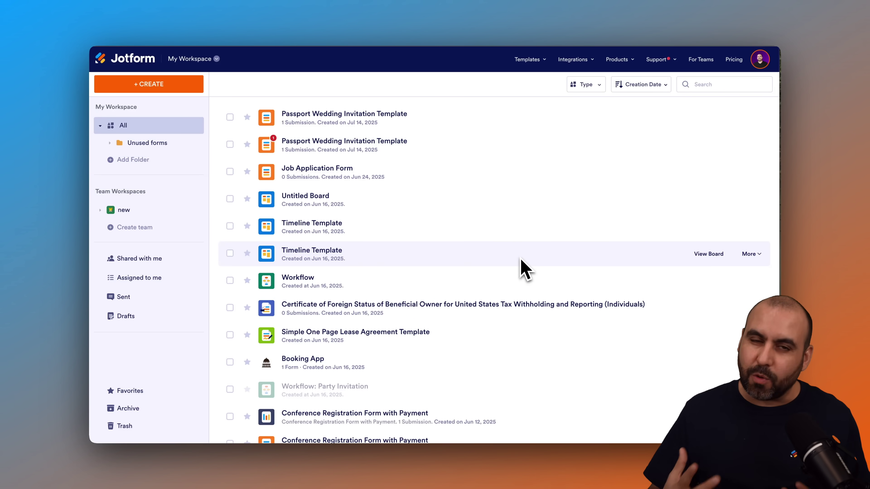
pyautogui.moveTo(530, 74)
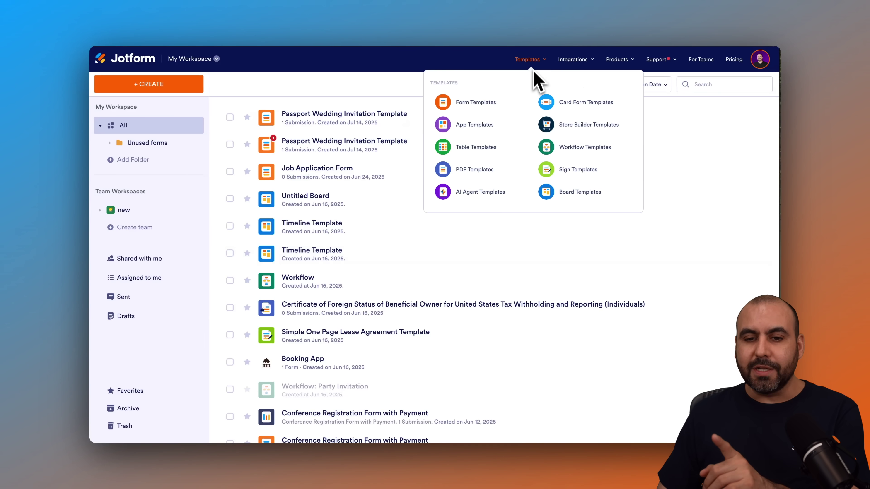
pyautogui.click(465, 177)
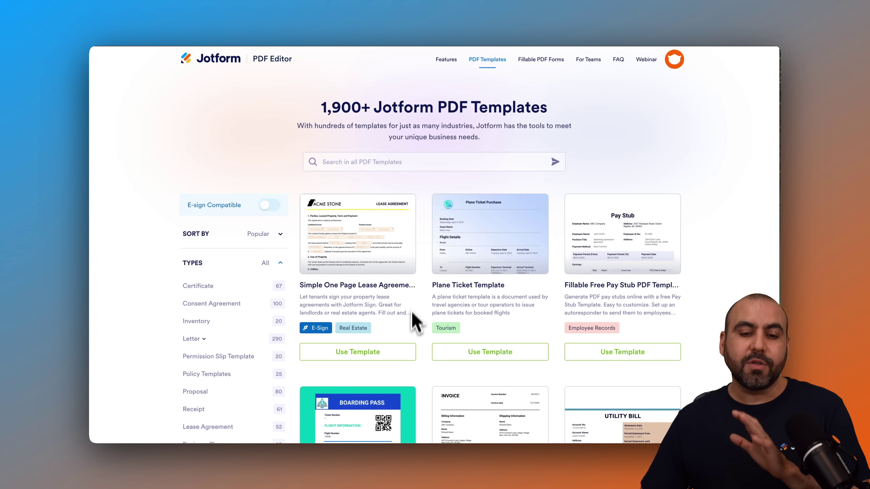
# Step: Search the PDF template gallery for "invitation" and browse the matching templates
pyautogui.click(375, 167)
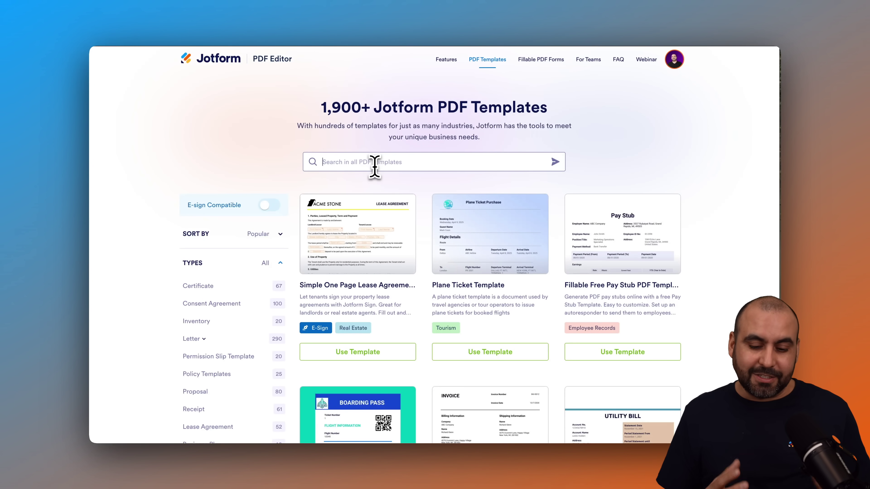
pyautogui.write('invitation')
pyautogui.press('Return')
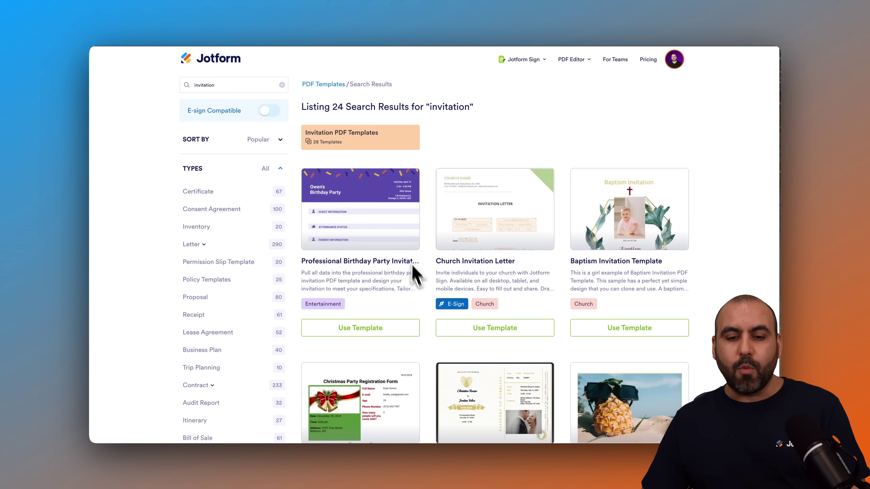
pyautogui.scroll(-5, 431, 327)
pyautogui.scroll(5, 431, 327)
# Step: Preview the Church Invitation Letter template and close its preview
pyautogui.moveTo(518, 216)
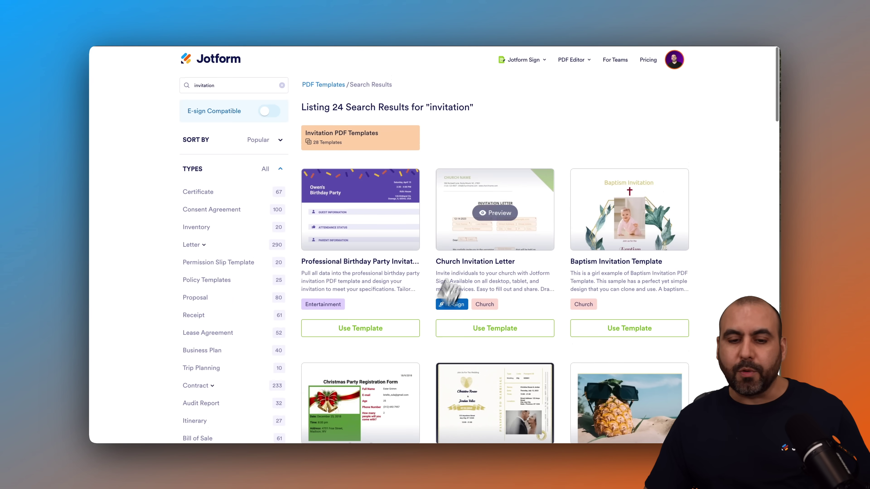
pyautogui.click(515, 210)
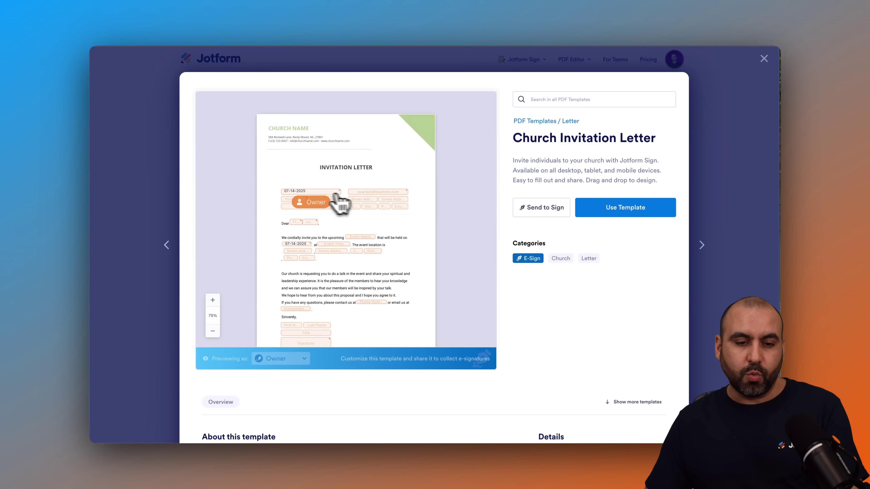
pyautogui.scroll(-2, 372, 175)
pyautogui.scroll(2, 370, 177)
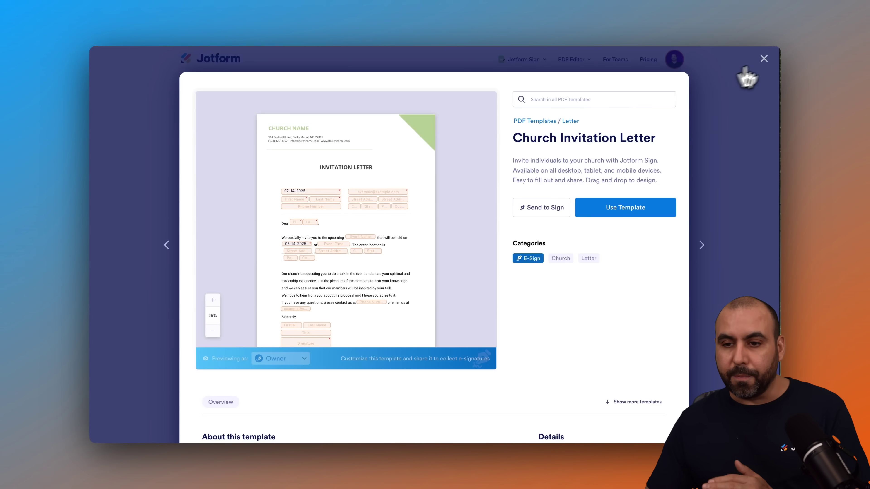
pyautogui.click(764, 59)
# Step: Preview the Professional Birthday Party Invitation Template as both form and PDF, and close its preview
pyautogui.click(392, 223)
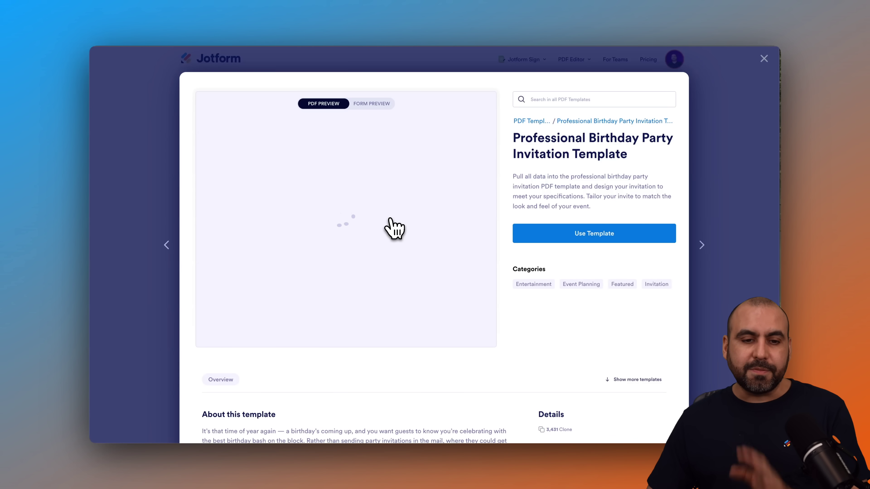
pyautogui.click(370, 104)
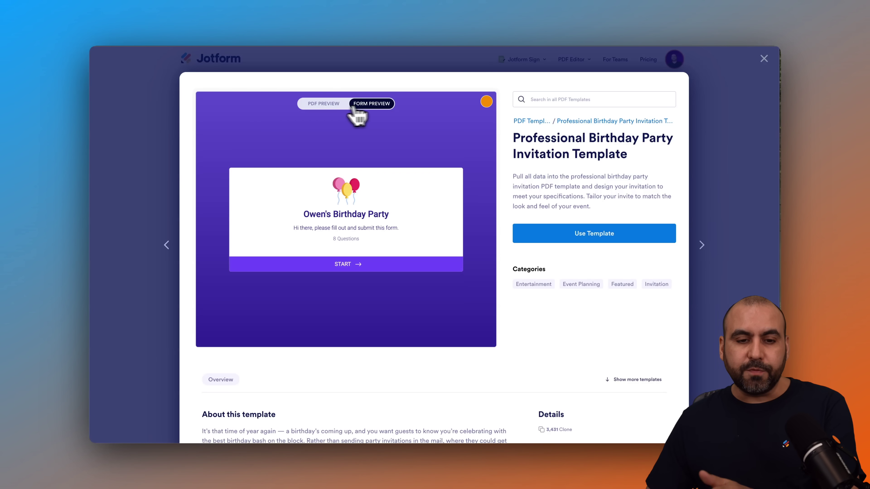
pyautogui.click(331, 105)
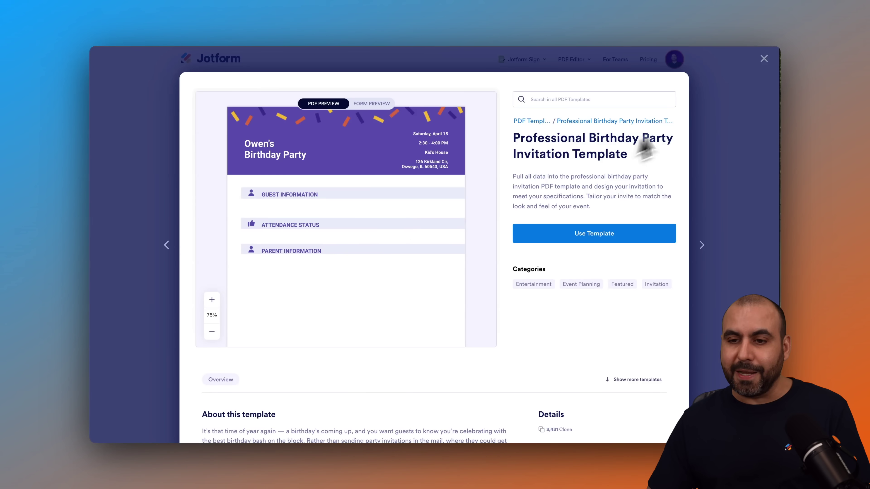
pyautogui.click(763, 59)
# Step: Preview the Passport Wedding Invitation Template as form and PDF, and apply it to a new form
pyautogui.scroll(-5, 547, 297)
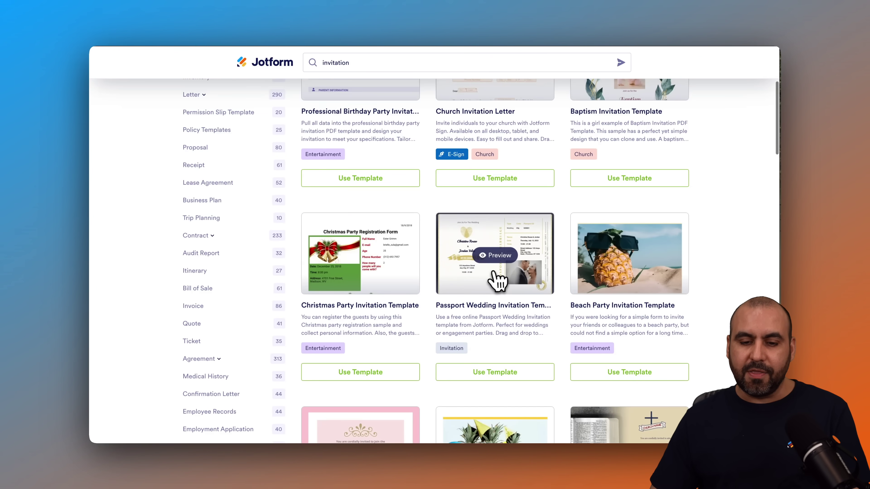
pyautogui.click(516, 279)
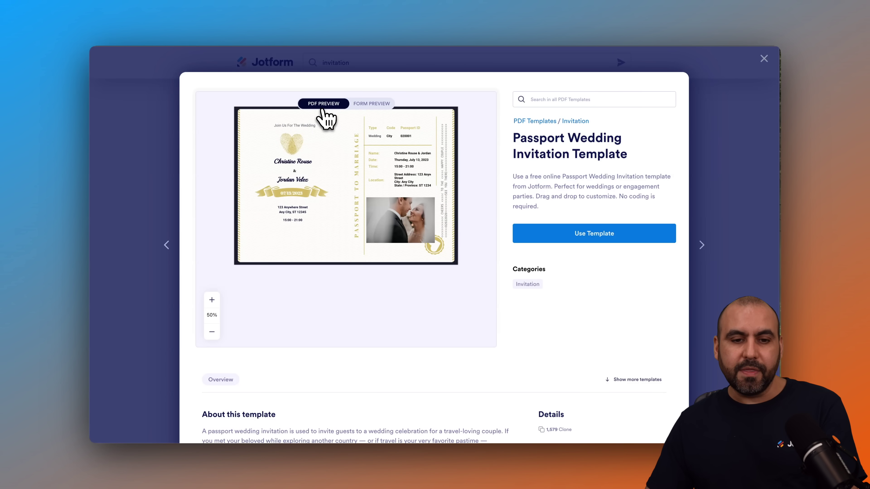
pyautogui.click(371, 104)
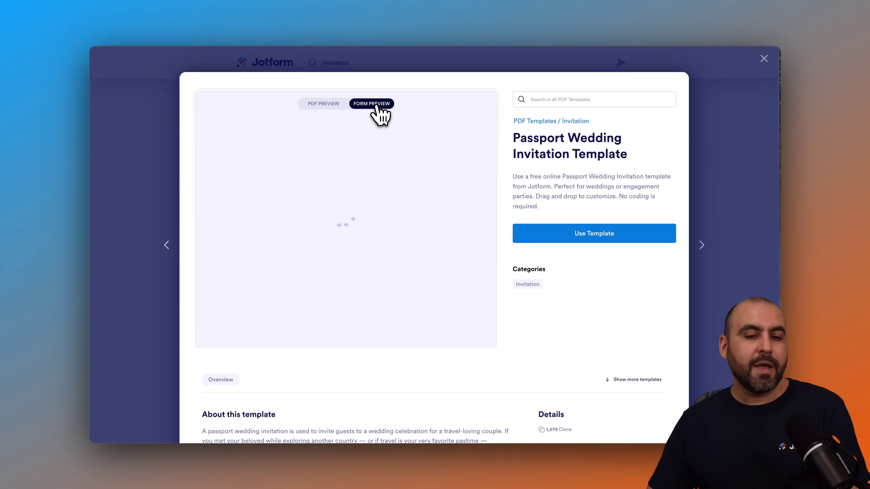
pyautogui.click(326, 104)
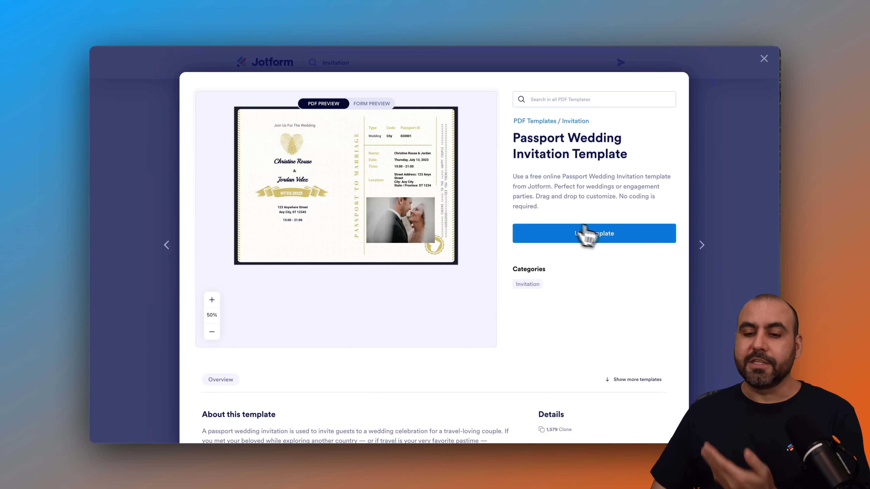
pyautogui.click(593, 234)
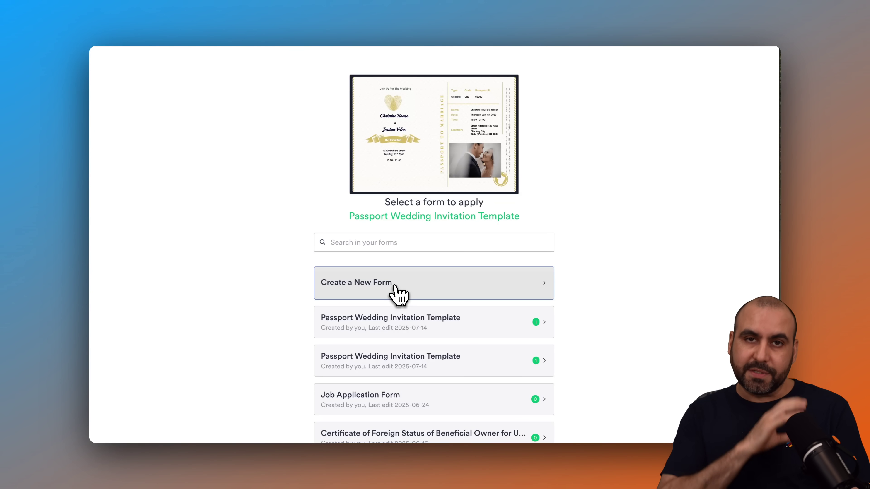
pyautogui.click(421, 286)
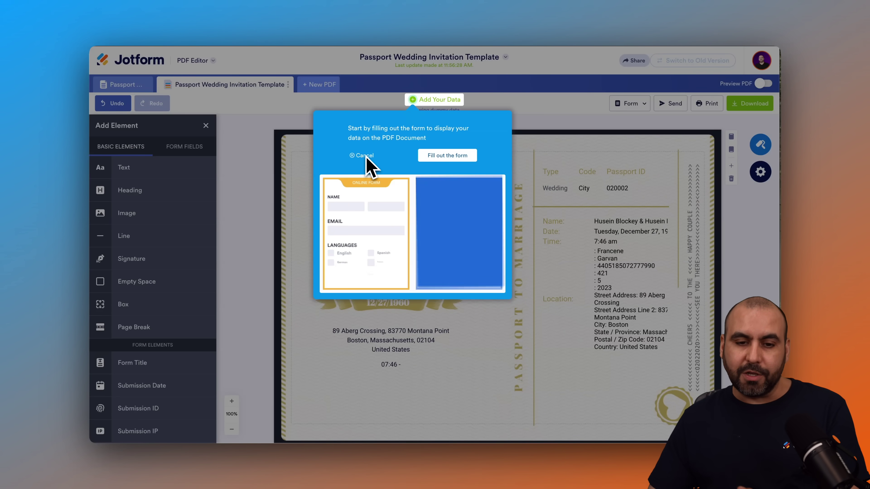
# Step: Fill out the invitation form with the partners' names, date July 14, 2025, time 02:00 to 12:00, wedding location and picture, and submit it
pyautogui.click(452, 157)
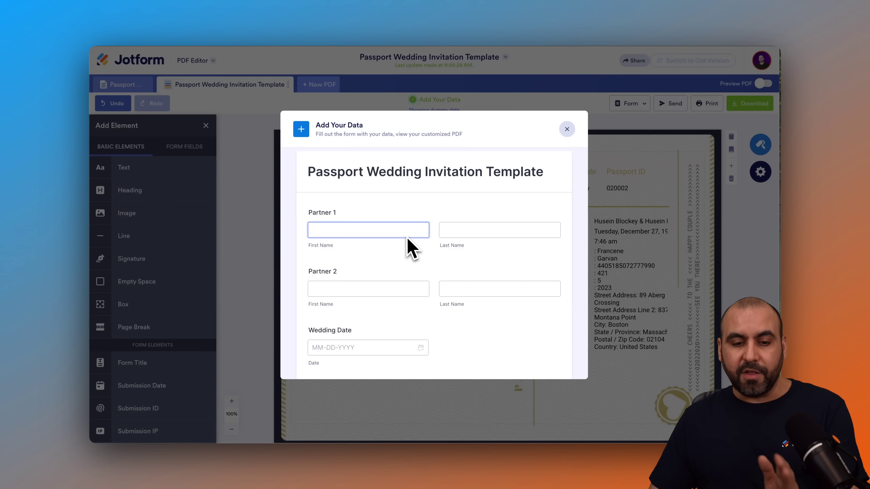
pyautogui.scroll(-10, 412, 296)
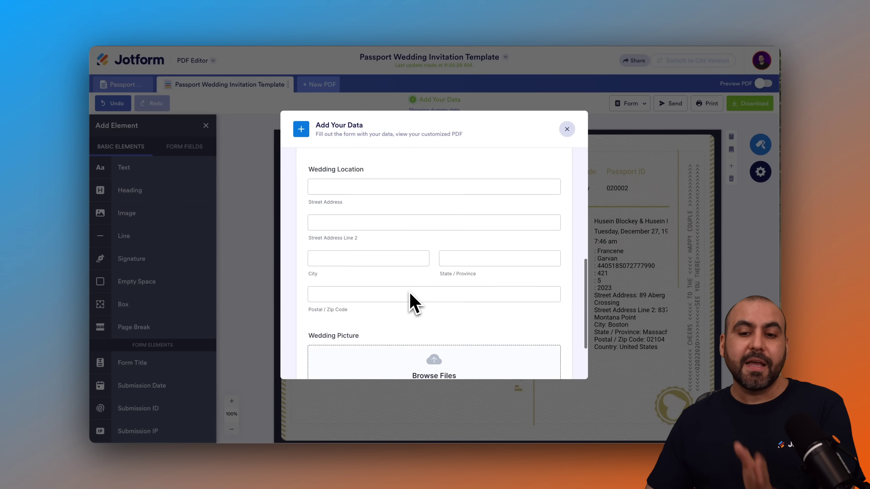
pyautogui.scroll(10, 411, 294)
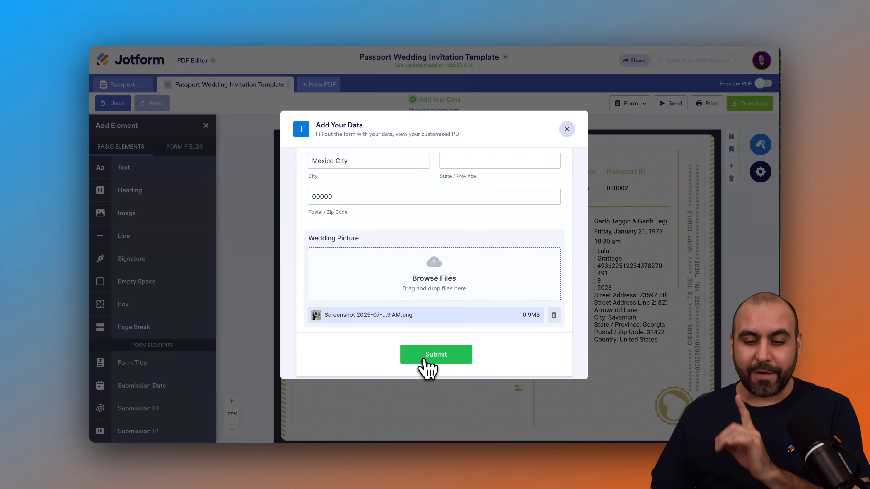
pyautogui.click(425, 358)
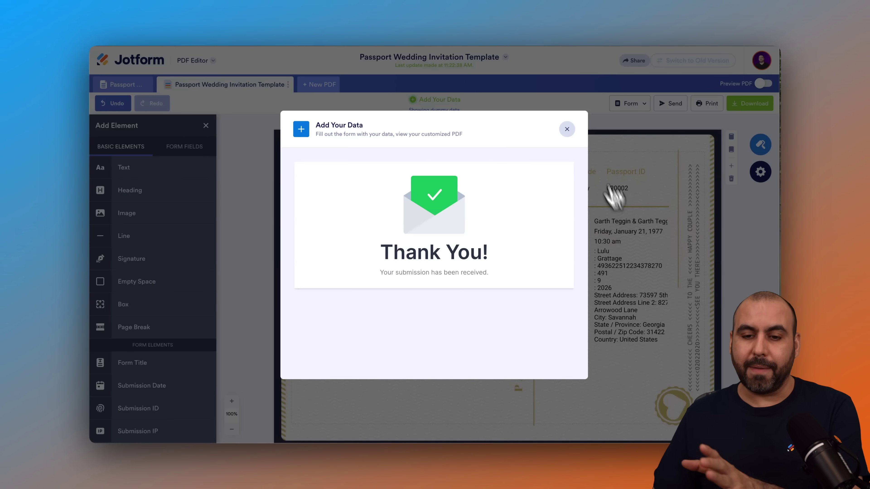
pyautogui.click(567, 130)
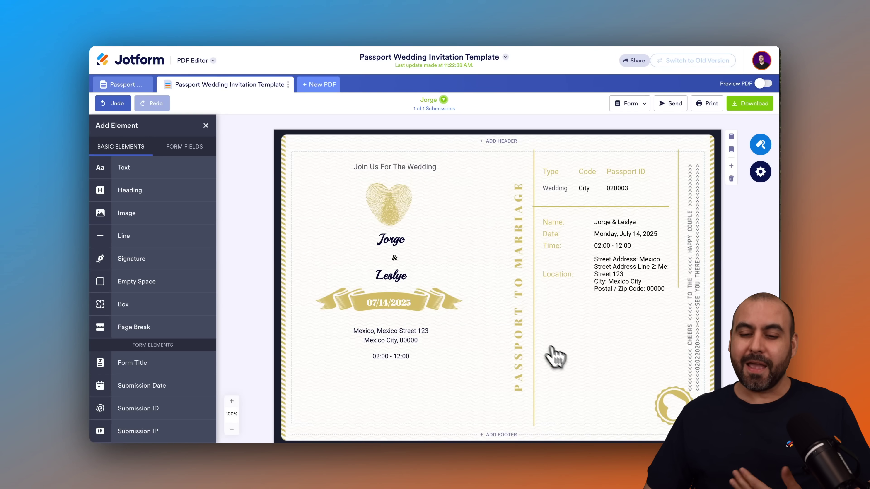
# Step: Examine the submitted wedding details on the invitation's first page and the wedding photo on the second page
pyautogui.scroll(-10, 557, 358)
pyautogui.click(606, 181)
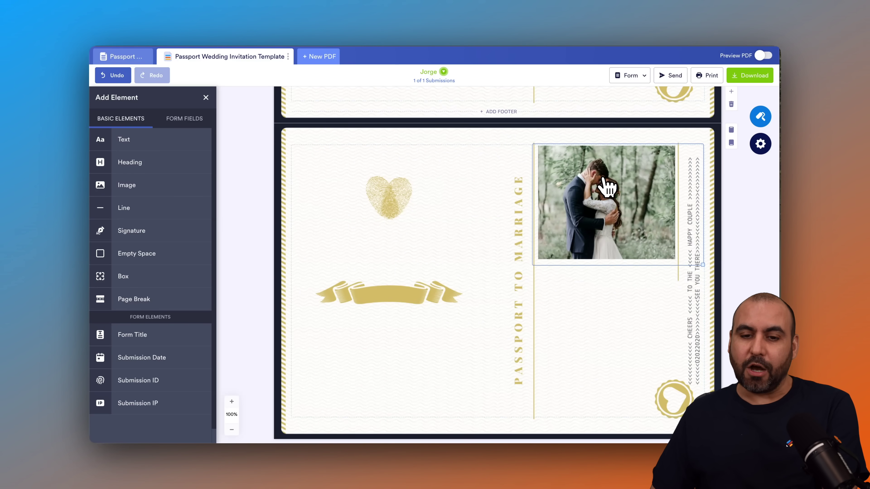
pyautogui.scroll(10, 605, 185)
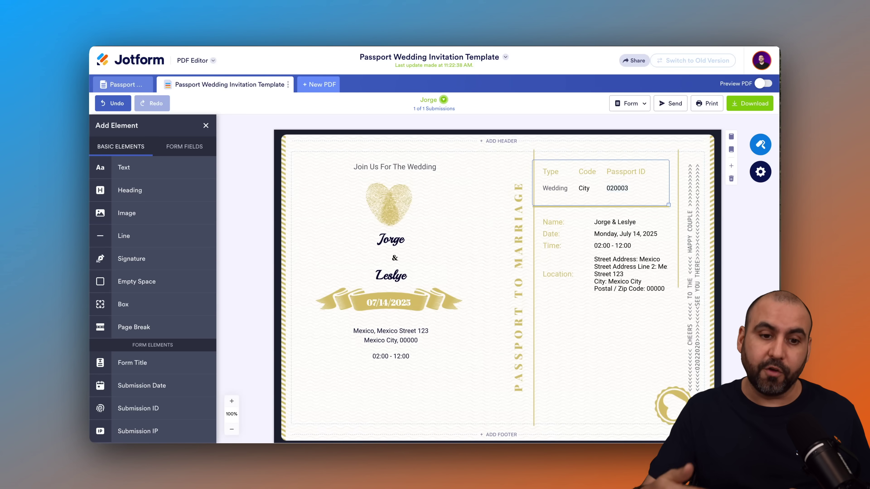
pyautogui.moveTo(606, 186); pyautogui.dragTo(622, 290)
pyautogui.click(455, 247)
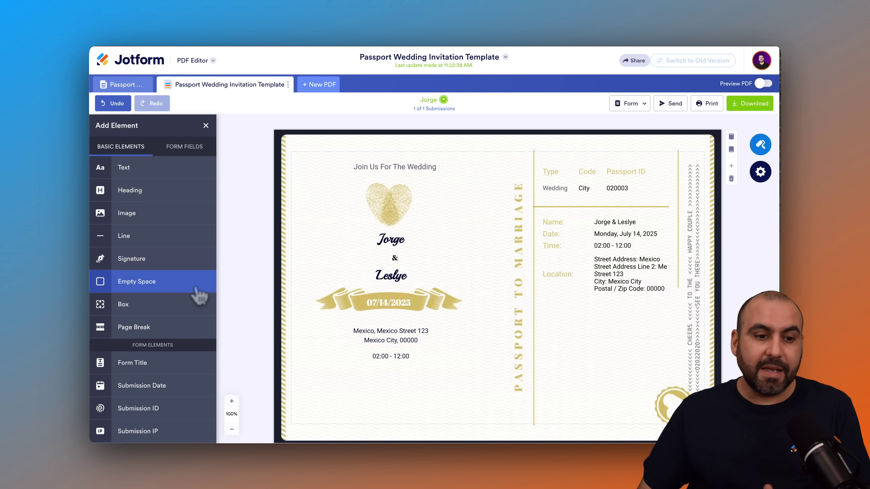
pyautogui.click(342, 333)
pyautogui.click(453, 363)
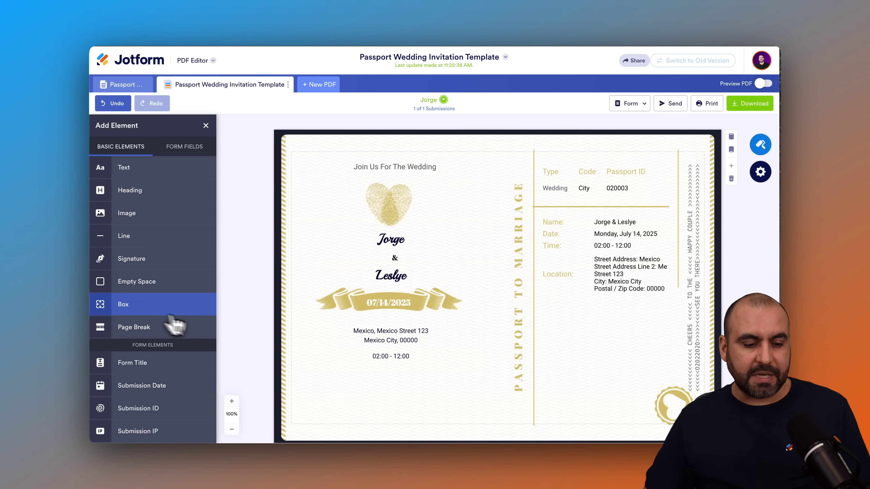
# Step: Add an Image element to the invitation's second page, shrink it and reposition it in the page's left half
pyautogui.scroll(-4, 368, 391)
pyautogui.scroll(-2, 368, 390)
pyautogui.moveTo(194, 185); pyautogui.dragTo(596, 420)
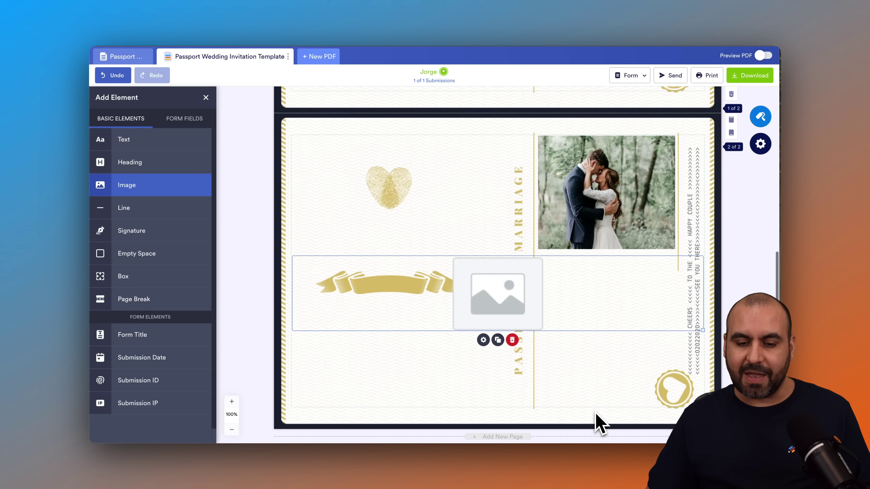
pyautogui.moveTo(701, 330); pyautogui.dragTo(393, 252)
pyautogui.moveTo(352, 202); pyautogui.dragTo(418, 198)
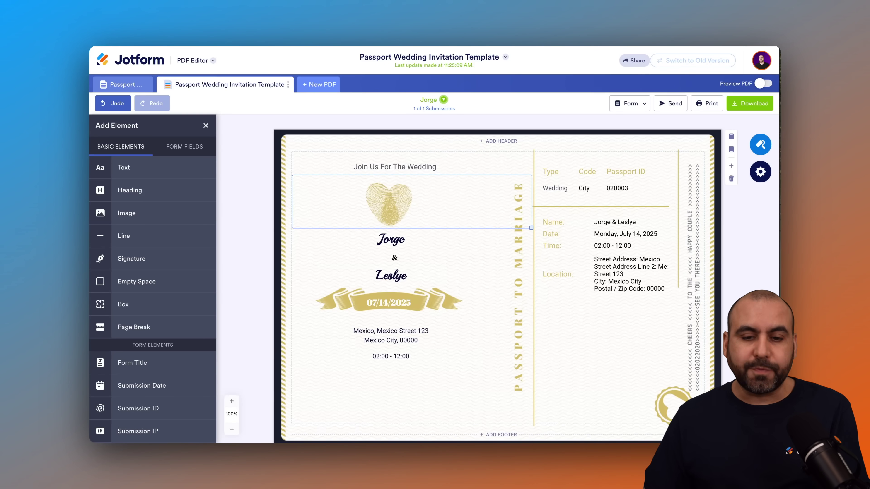
# Step: Open the invitation's form in Form Builder, review its fields and bring up the available form elements
pyautogui.click(213, 60)
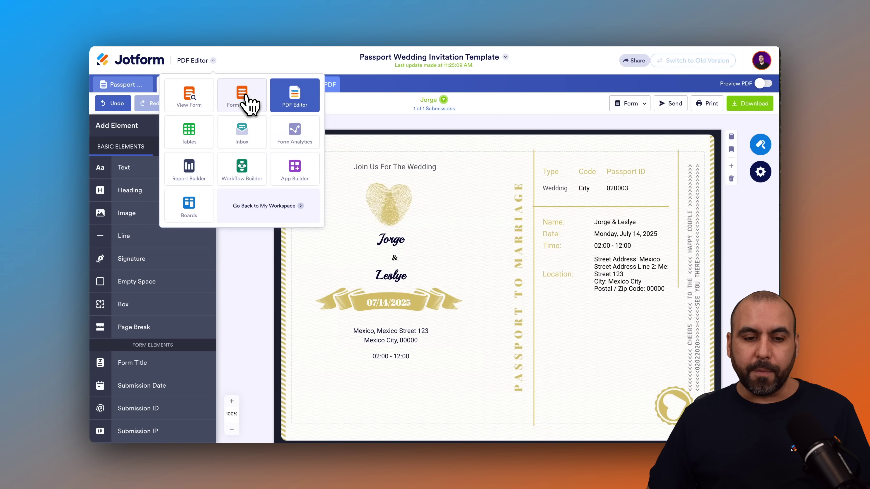
pyautogui.click(242, 100)
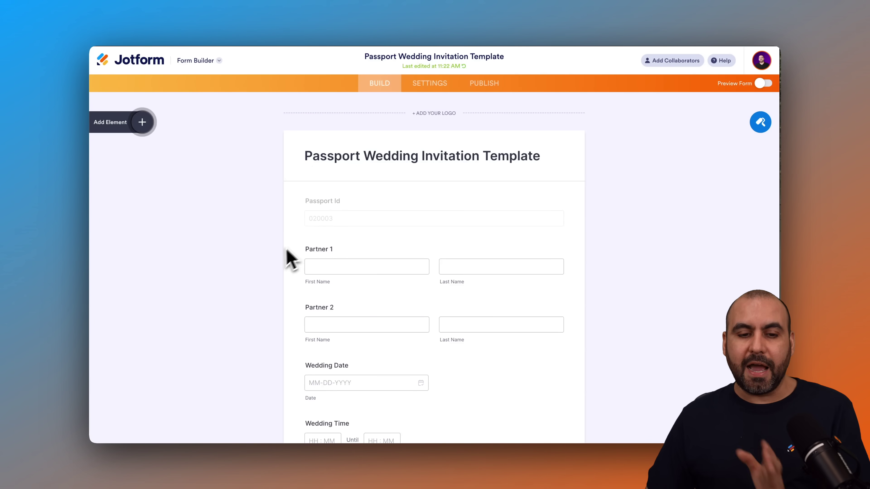
pyautogui.scroll(-10, 340, 255)
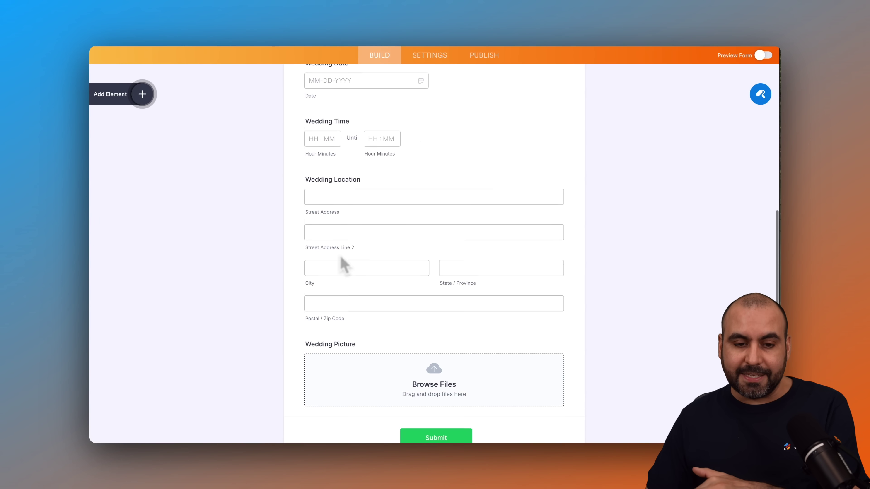
pyautogui.scroll(-3, 434, 240)
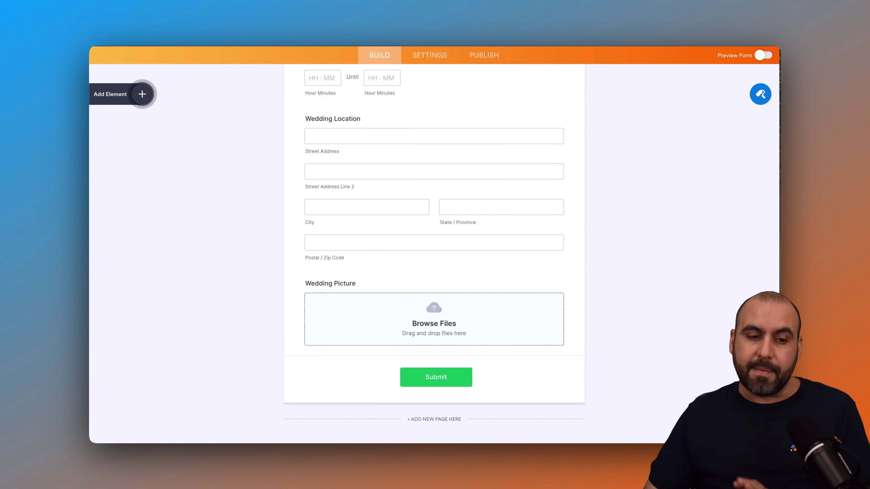
pyautogui.scroll(15, 339, 266)
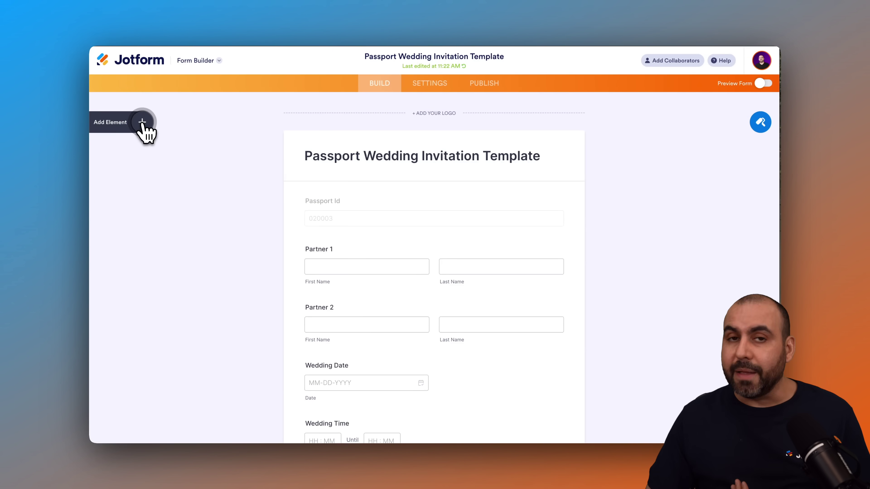
pyautogui.click(142, 123)
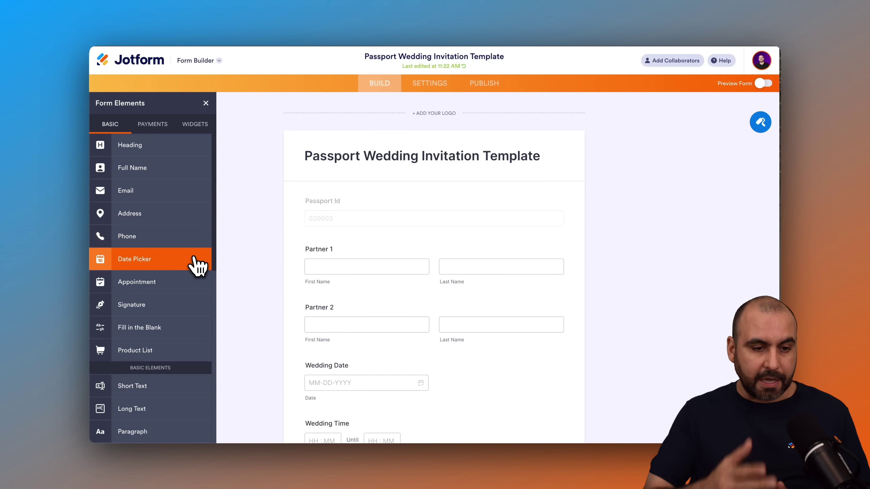
# Step: Add a Dropdown element to the form between Partner 2 and Wedding Date with the options YES, NO and MAYBE
pyautogui.scroll(-3, 198, 335)
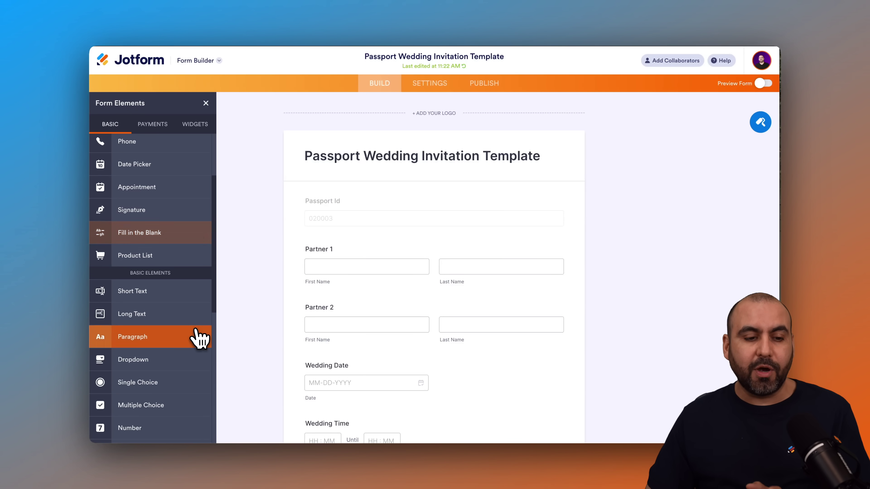
pyautogui.scroll(-5, 304, 343)
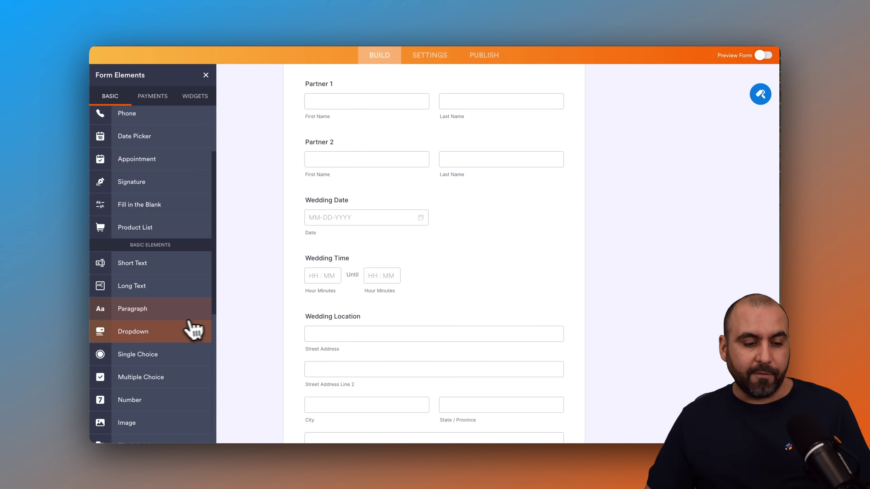
pyautogui.scroll(2, 178, 343)
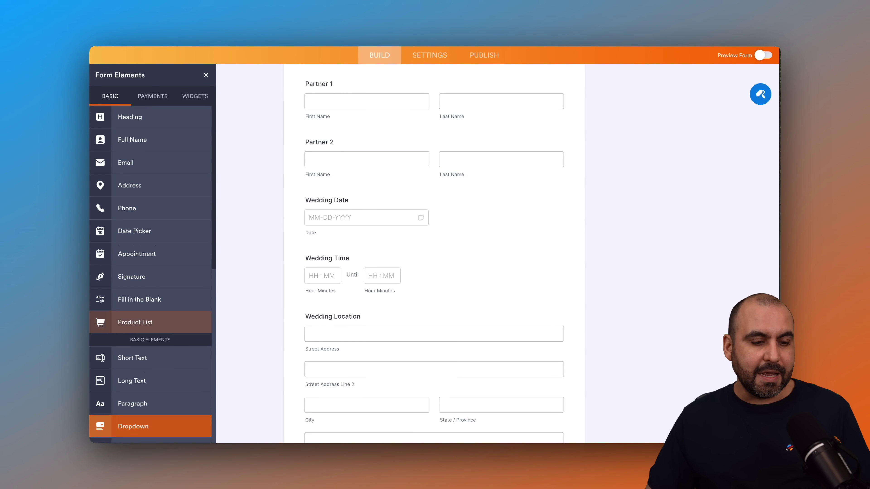
pyautogui.moveTo(165, 377); pyautogui.dragTo(338, 206)
pyautogui.click(324, 264)
pyautogui.write('YES')
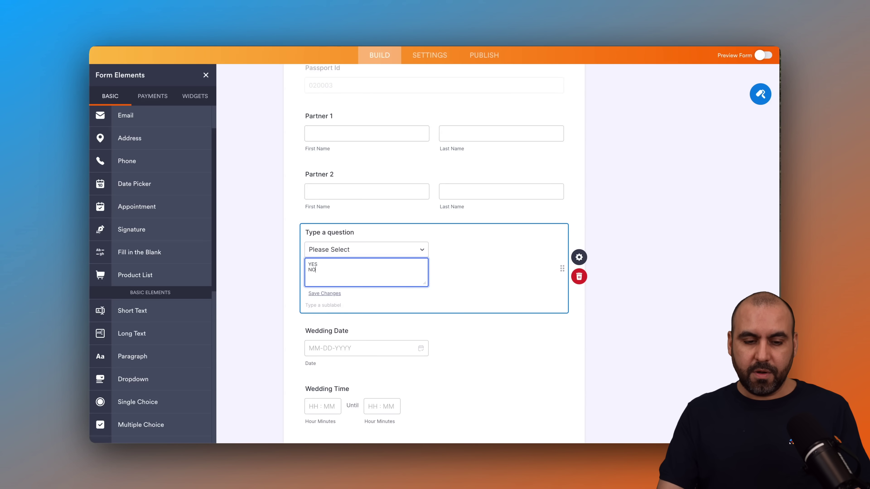
pyautogui.write(' NO MAYBE')
pyautogui.click(268, 244)
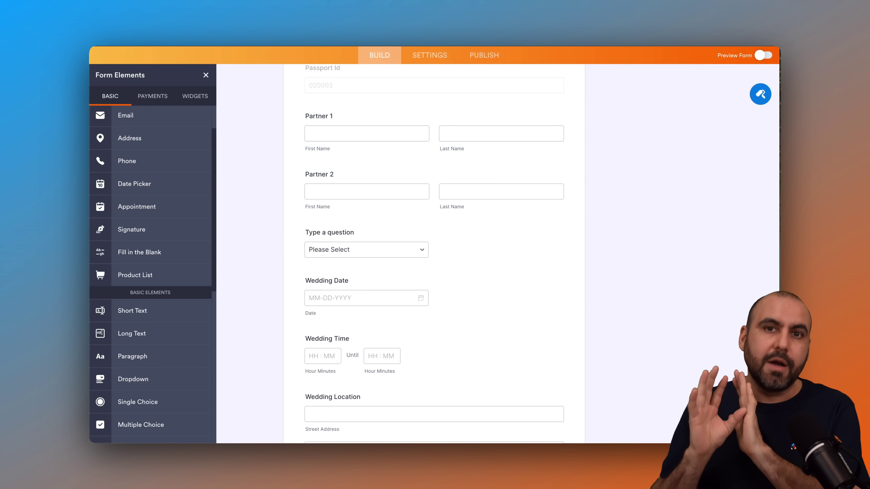
# Step: Open the invitation in PDF Editor and apply the form updates to the document
pyautogui.scroll(5, 493, 247)
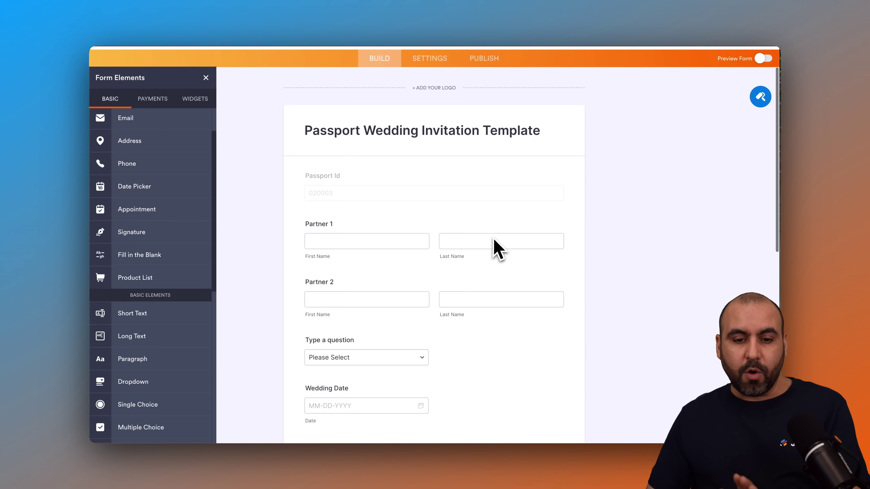
pyautogui.click(196, 61)
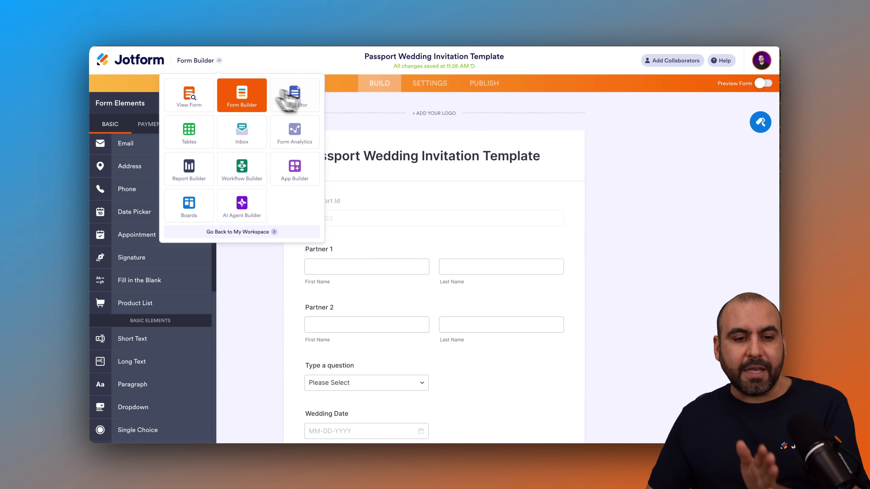
pyautogui.click(316, 103)
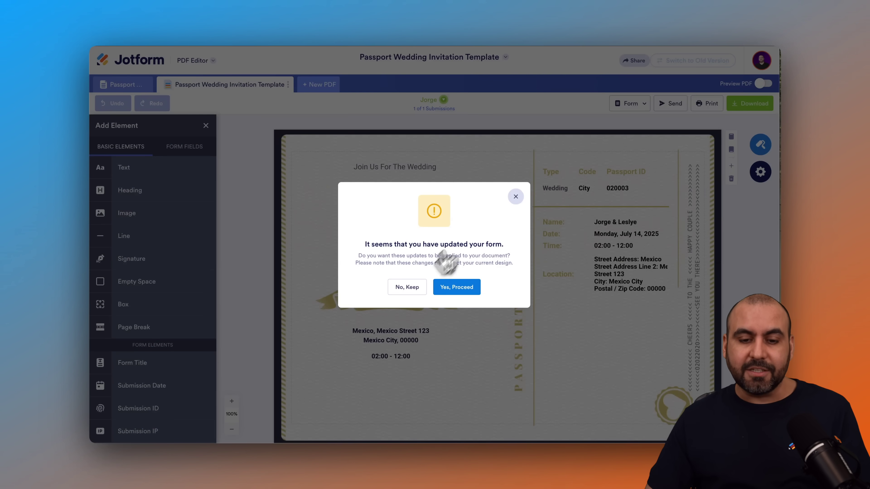
pyautogui.click(460, 289)
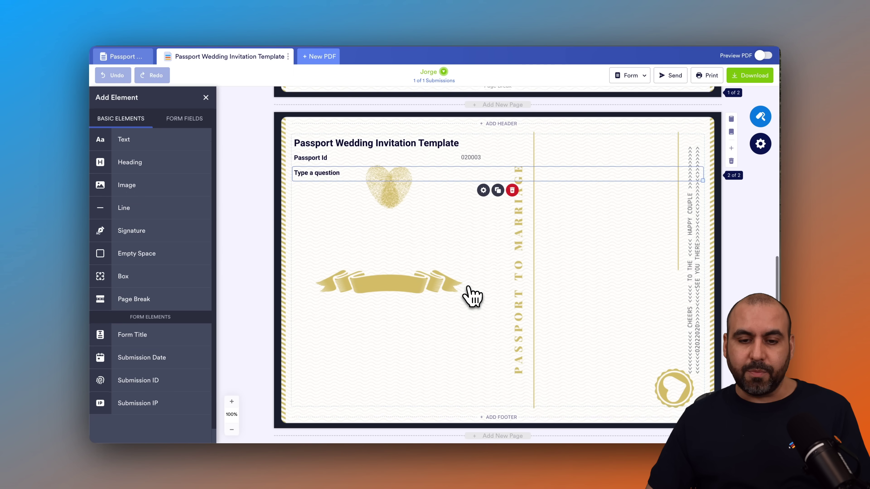
# Step: Narrow the "Type a question" element and move it to the first page, below Location in the page's right half
pyautogui.scroll(5, 318, 187)
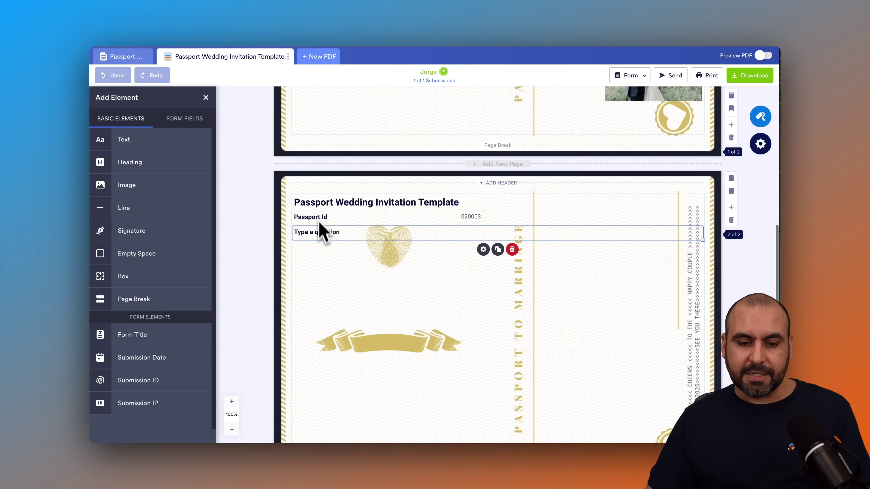
pyautogui.moveTo(701, 321); pyautogui.dragTo(430, 328)
pyautogui.moveTo(337, 319); pyautogui.dragTo(602, 197)
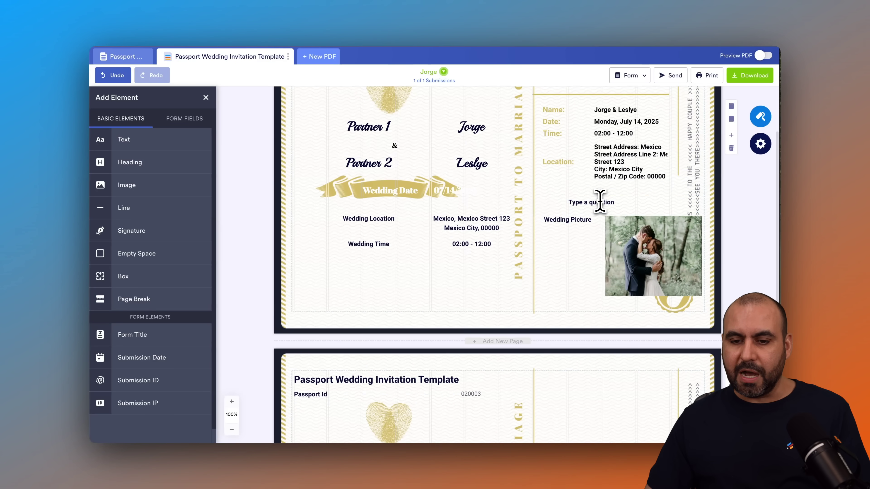
# Step: Move the Wedding Picture element to the second page and delete the "Type a question" element from the first page
pyautogui.moveTo(578, 234); pyautogui.dragTo(582, 377)
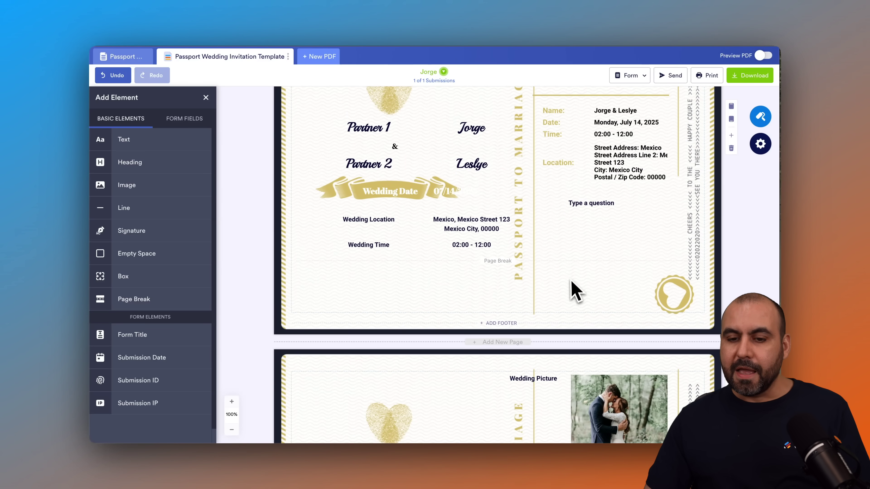
pyautogui.scroll(1, 574, 287)
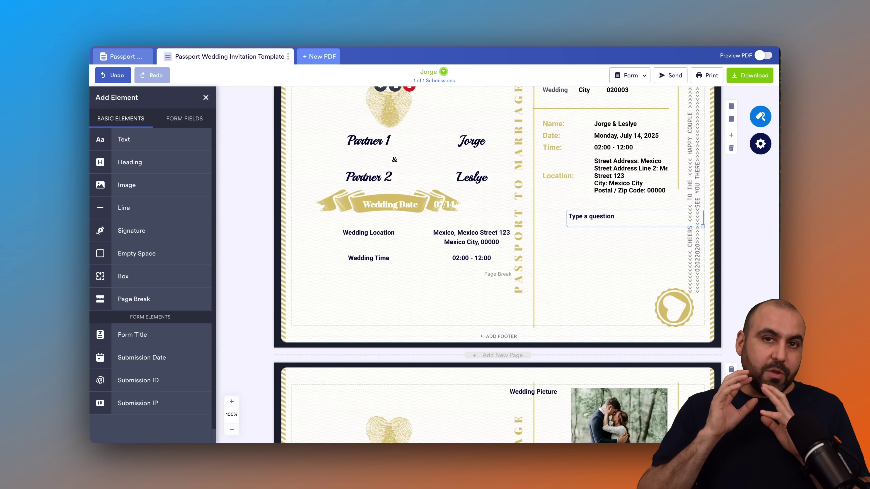
pyautogui.click(616, 219)
pyautogui.click(651, 236)
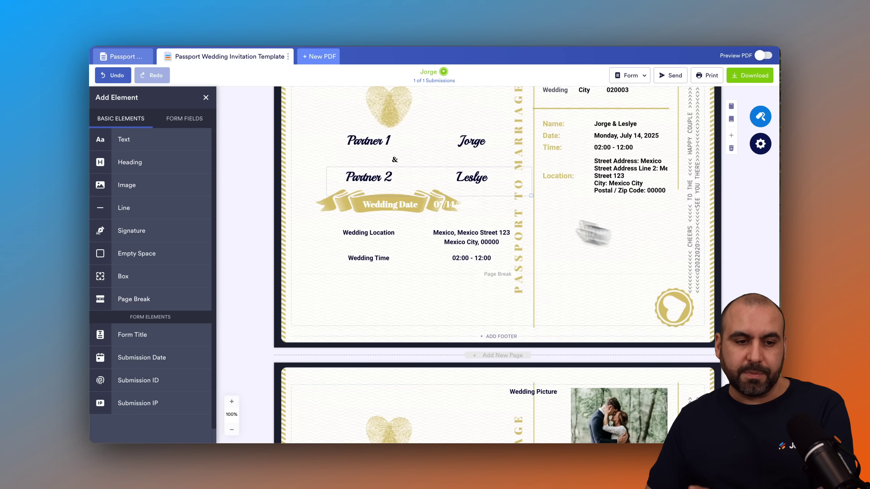
pyautogui.click(188, 124)
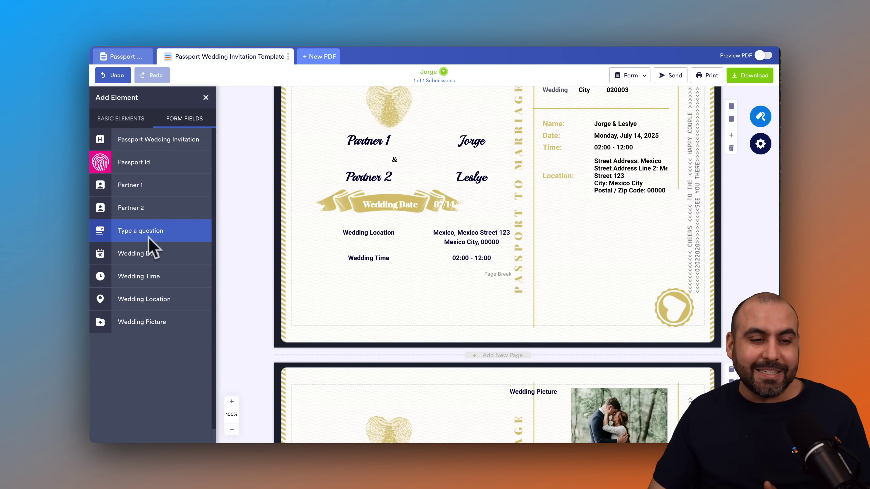
pyautogui.click(132, 126)
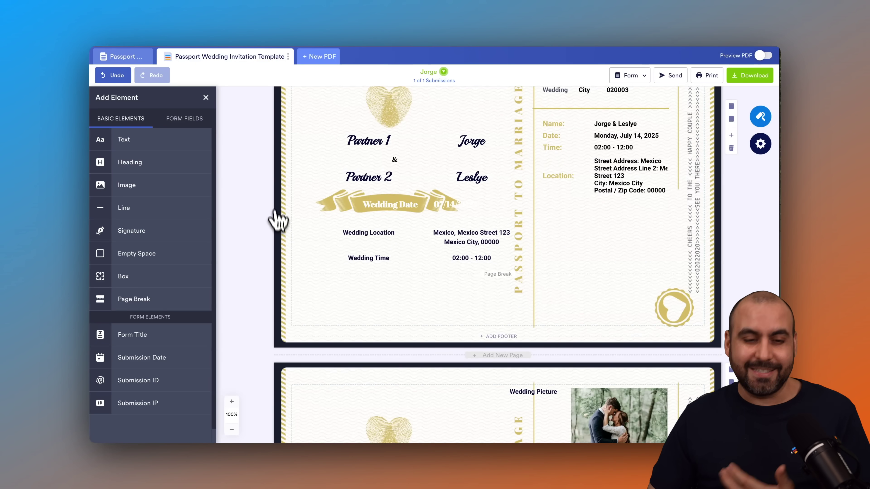
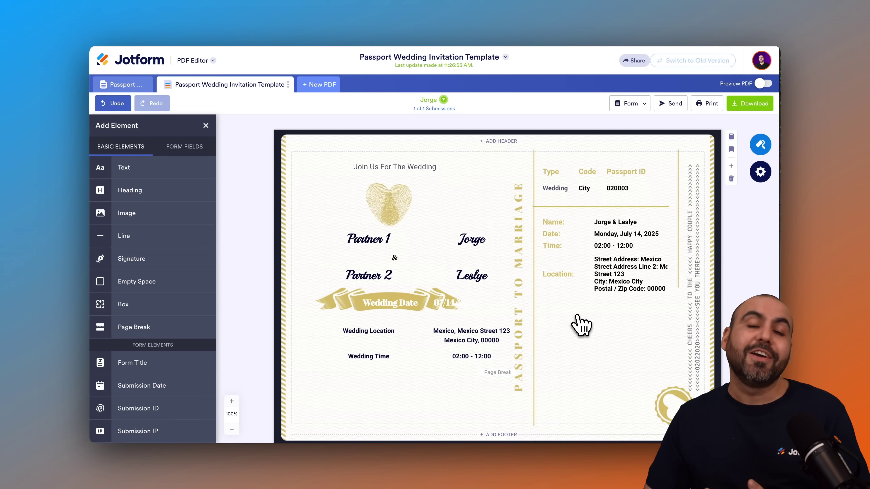
# Step: In PDF Designer, set the question font family to Bitter, with changes applied to answers as well
pyautogui.click(760, 146)
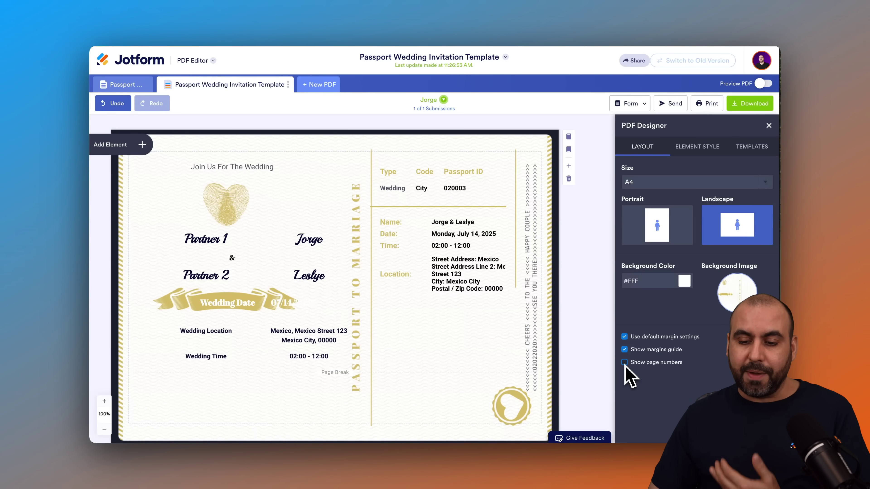
pyautogui.click(698, 148)
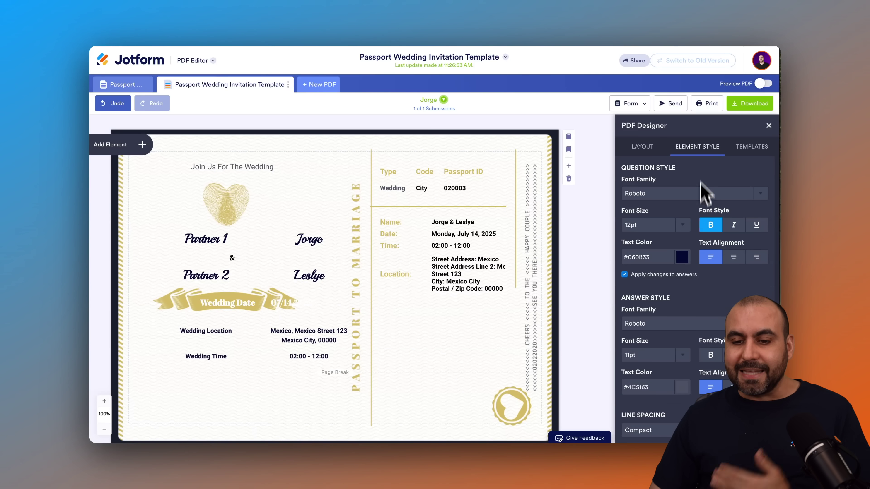
pyautogui.click(667, 192)
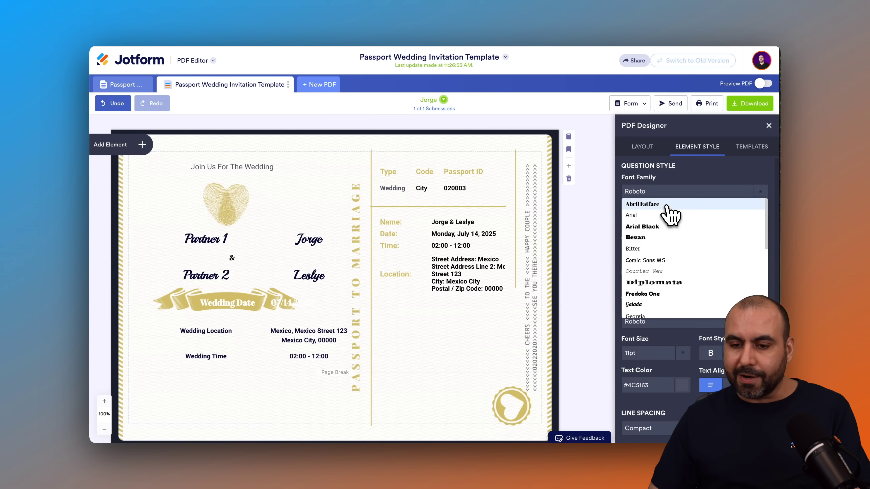
pyautogui.click(668, 249)
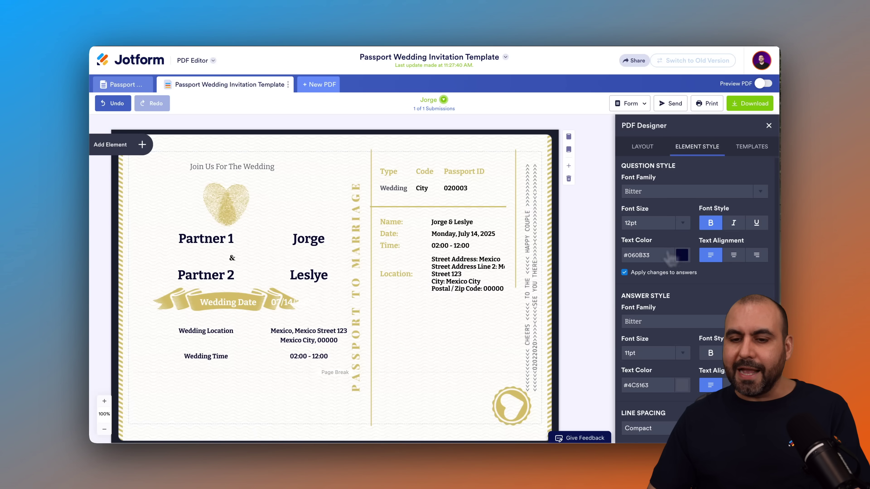
# Step: Try magenta and purple shades for the question text color and settle on black (#000000)
pyautogui.click(680, 256)
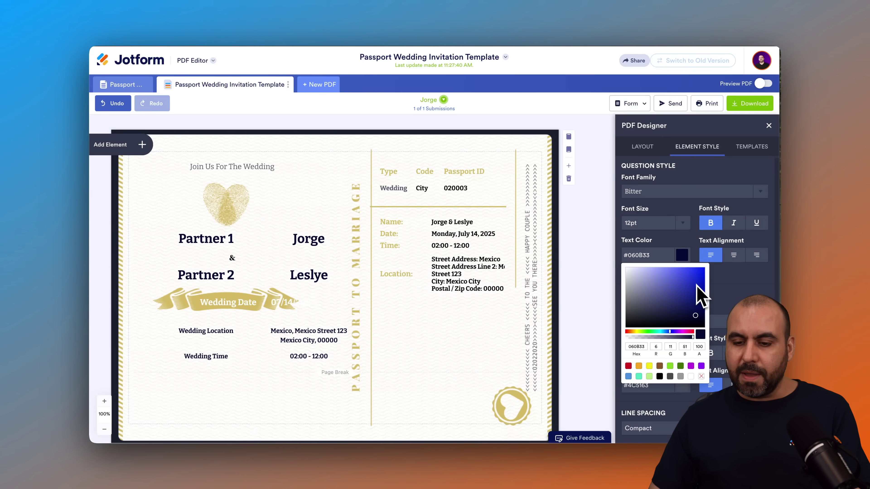
pyautogui.click(671, 332)
pyautogui.moveTo(675, 335); pyautogui.dragTo(687, 334)
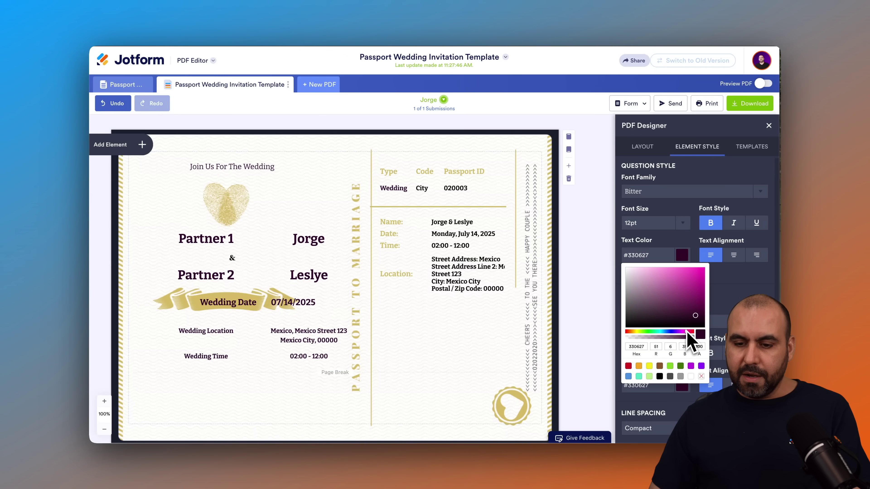
pyautogui.click(697, 280)
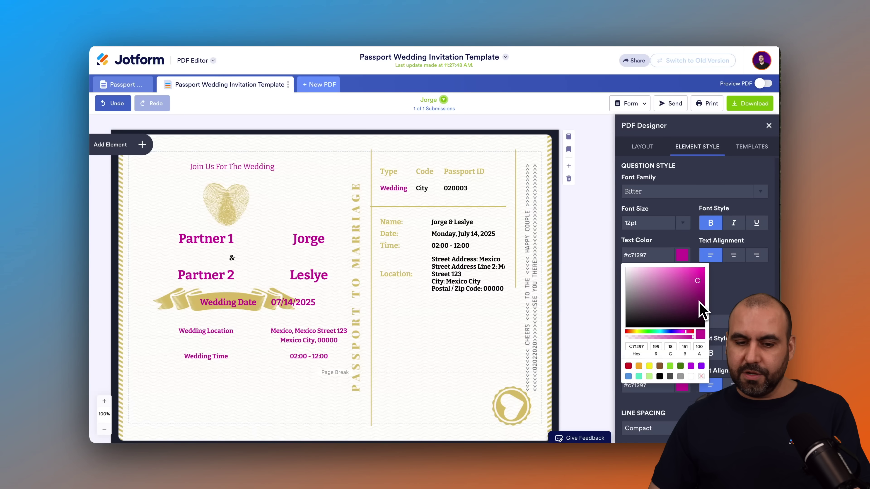
pyautogui.click(691, 285)
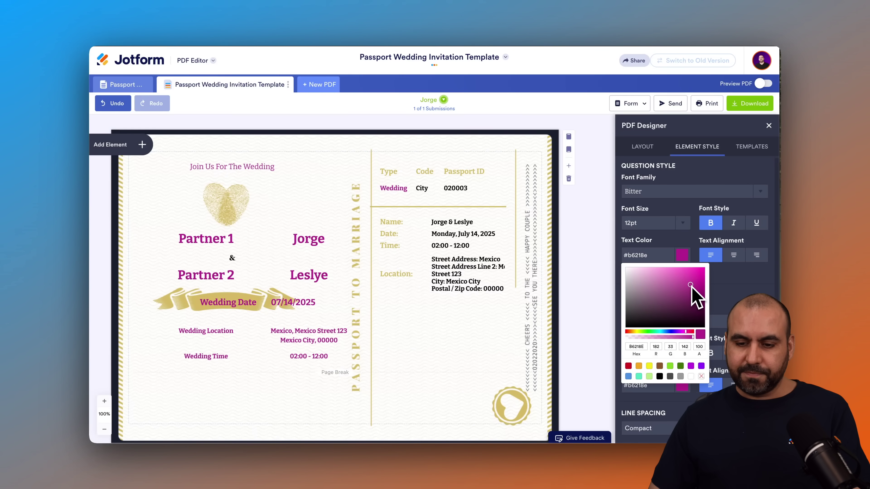
pyautogui.click(686, 332)
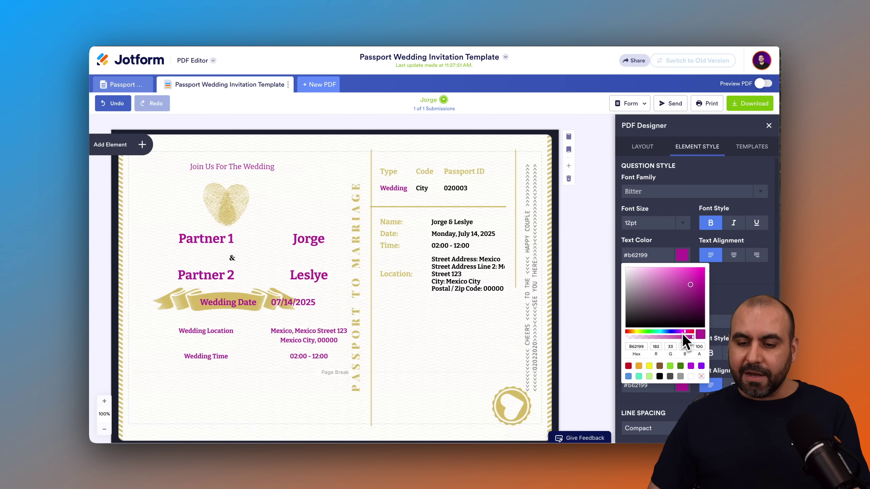
pyautogui.click(679, 332)
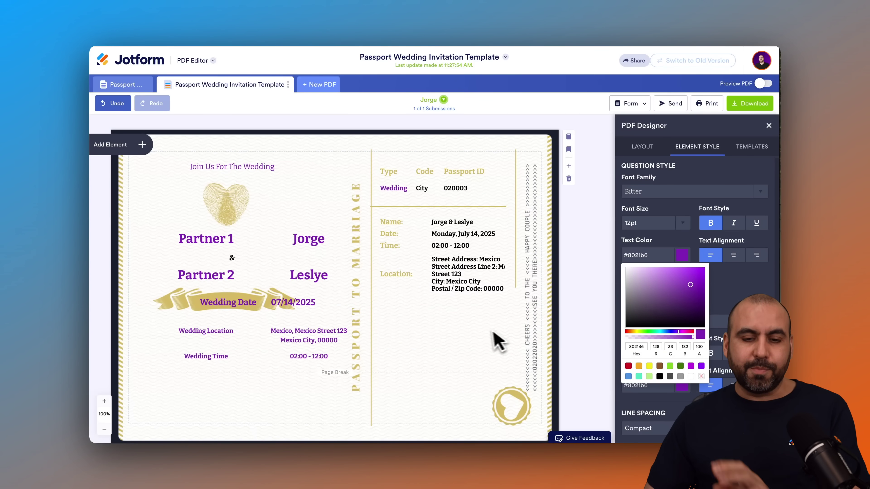
pyautogui.moveTo(633, 324); pyautogui.dragTo(635, 352)
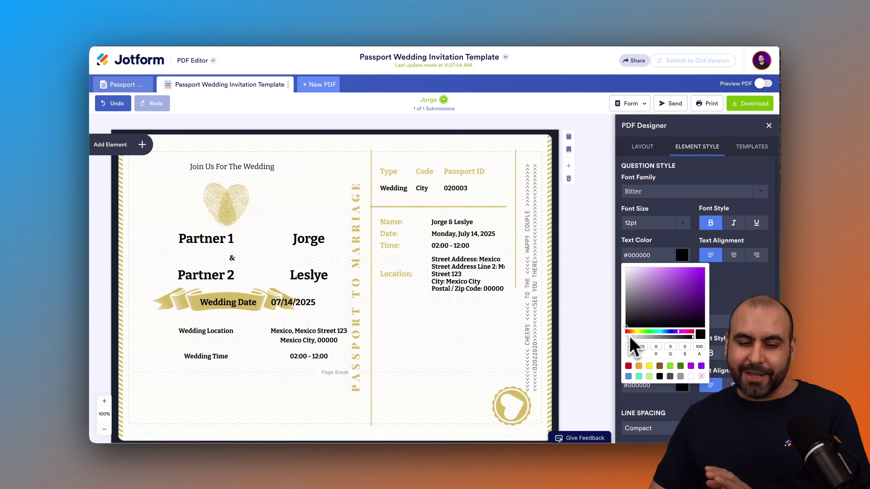
pyautogui.click(682, 251)
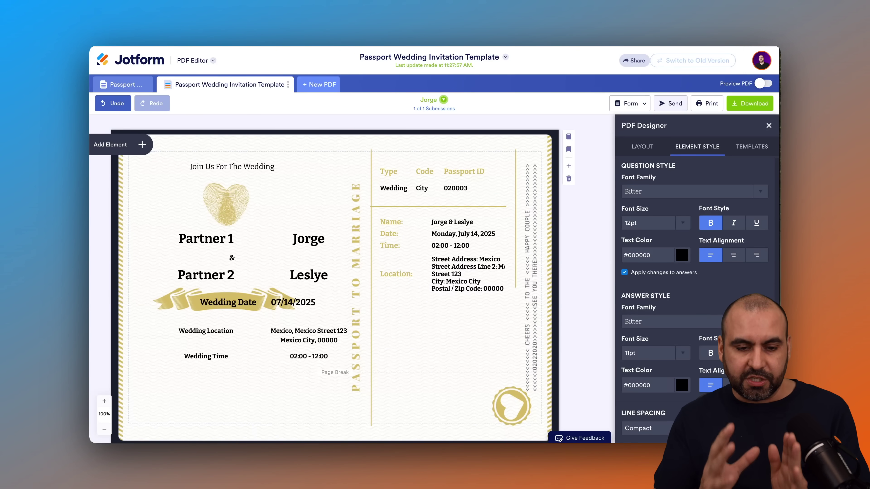
# Step: Copy the invitation PDF's share link, open it in a new browser tab and look through its pages
pyautogui.click(670, 104)
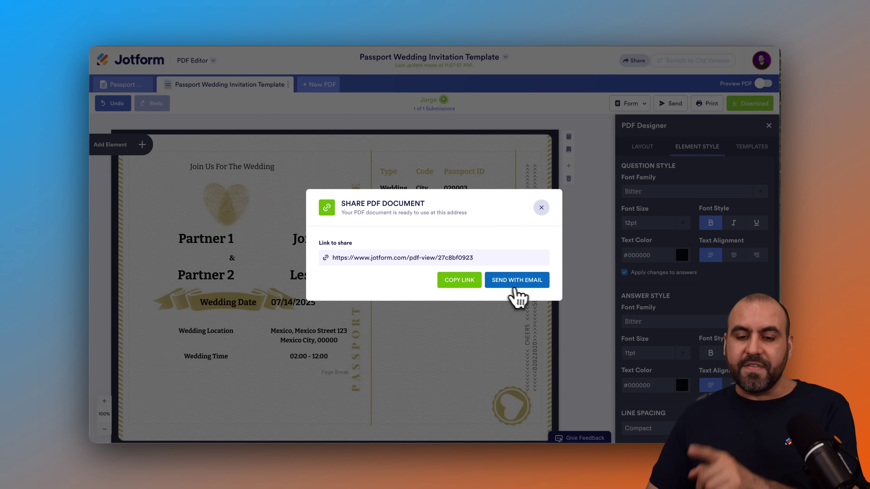
pyautogui.click(452, 280)
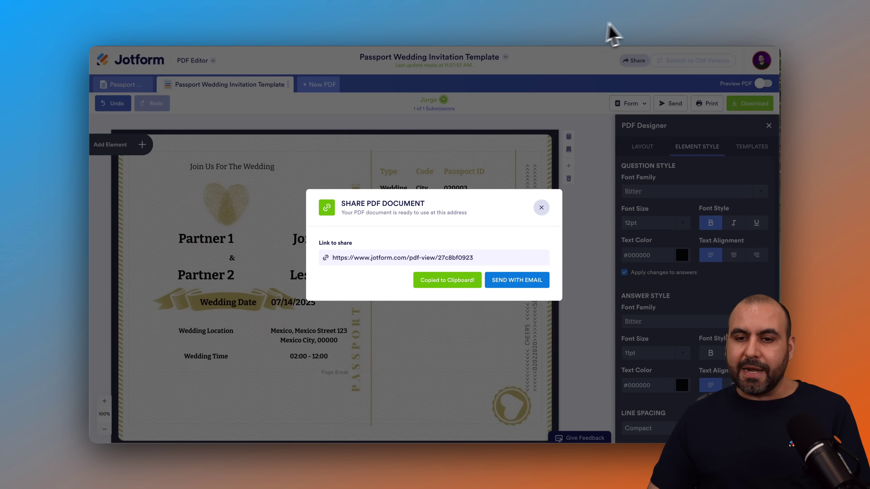
pyautogui.press('super+t')
pyautogui.press('super+v')
pyautogui.press('Return')
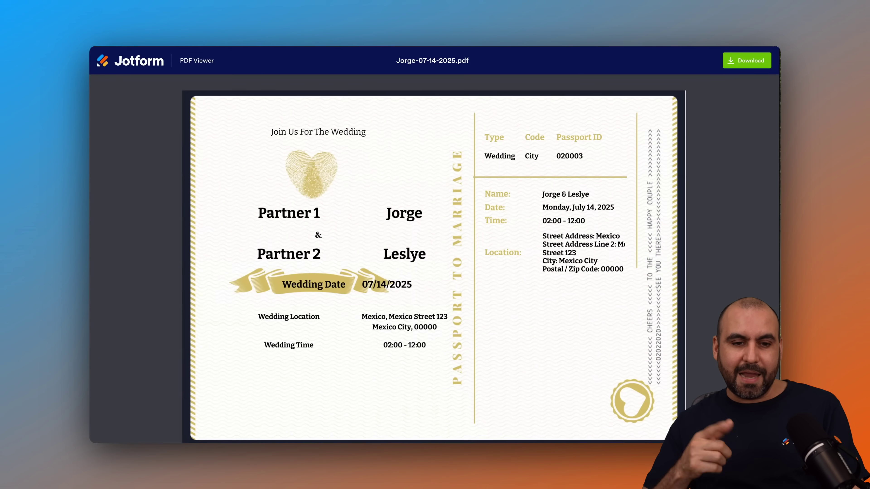
pyautogui.scroll(-10, 489, 252)
pyautogui.scroll(10, 489, 252)
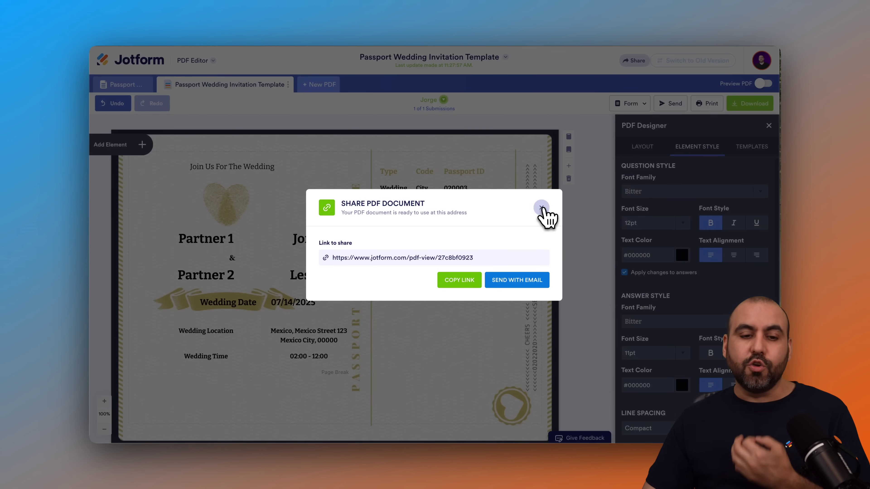
# Step: Return to the PDF Editor, close the sharing dialog and open the invitation's form in Form Builder
pyautogui.click(541, 208)
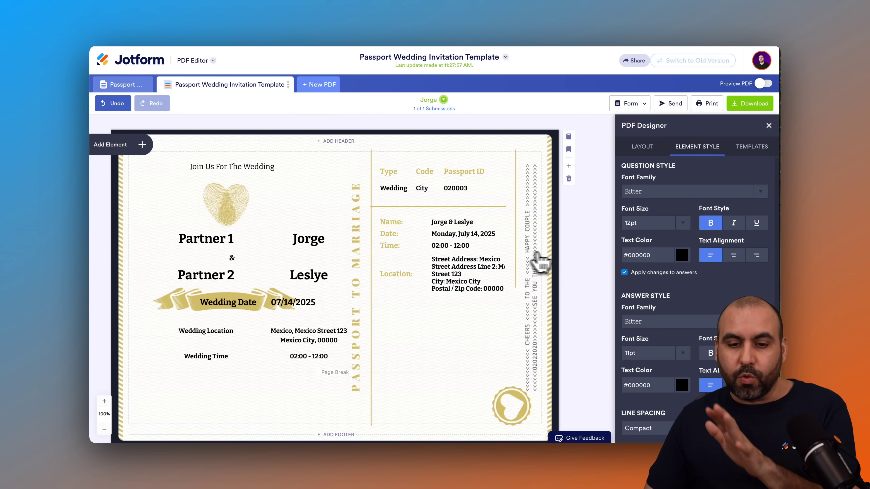
pyautogui.click(202, 61)
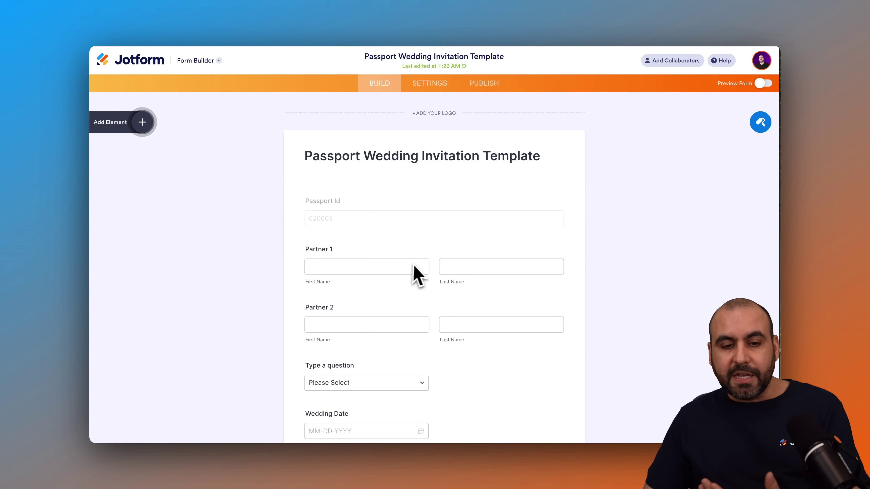
# Step: Open the list of form elements and look over the form's fields, including Wedding Date and Wedding Time
pyautogui.click(142, 122)
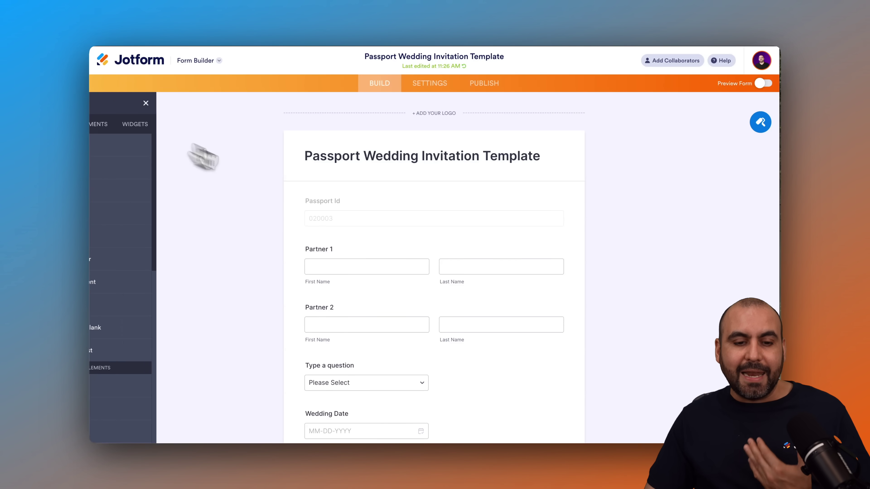
pyautogui.scroll(-7, 378, 282)
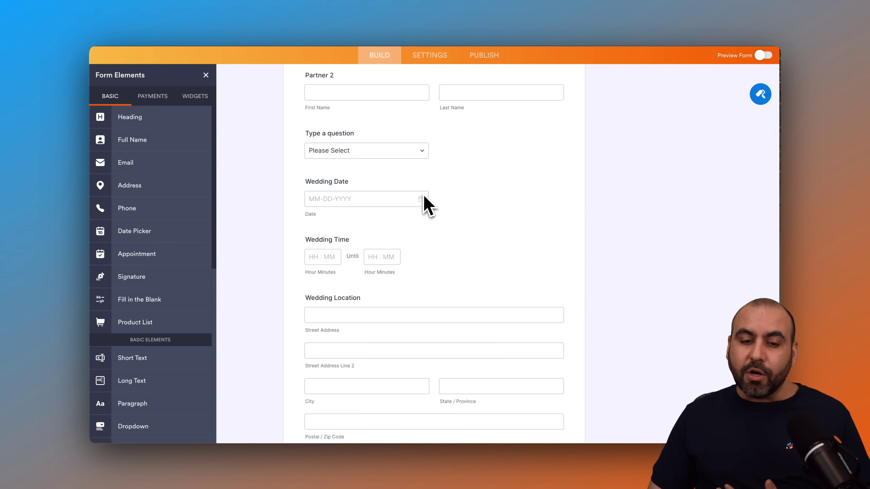
pyautogui.click(382, 184)
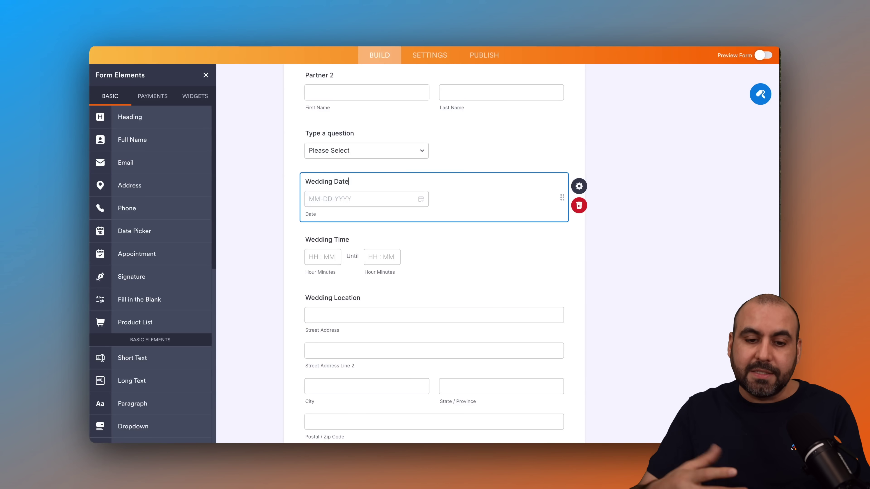
pyautogui.click(441, 259)
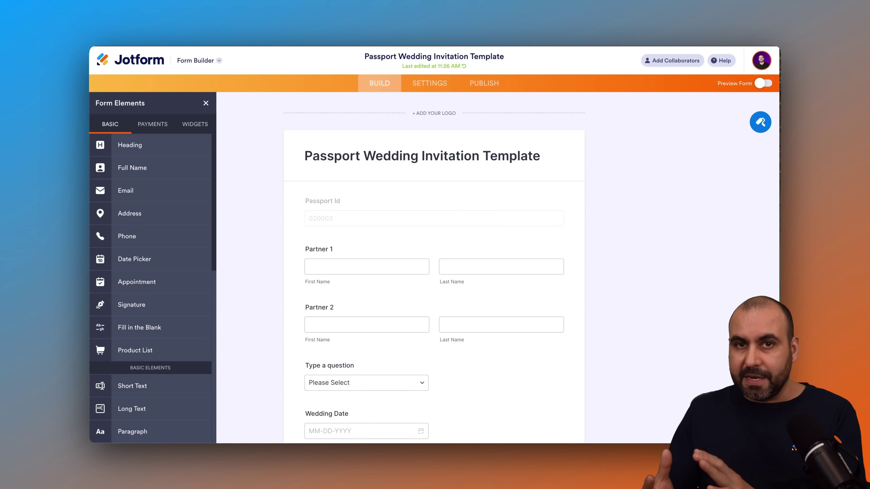
# Step: Start a new notification email in the form's email settings, review its content and leave it unsaved
pyautogui.click(430, 84)
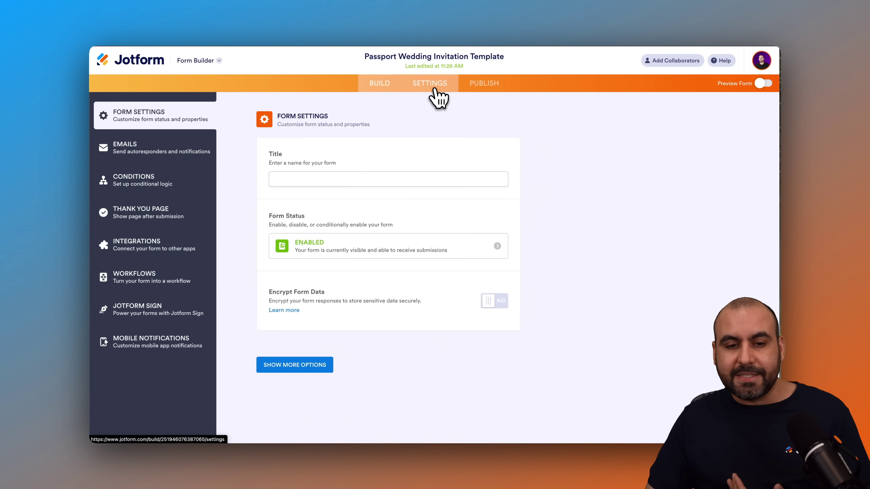
pyautogui.click(165, 152)
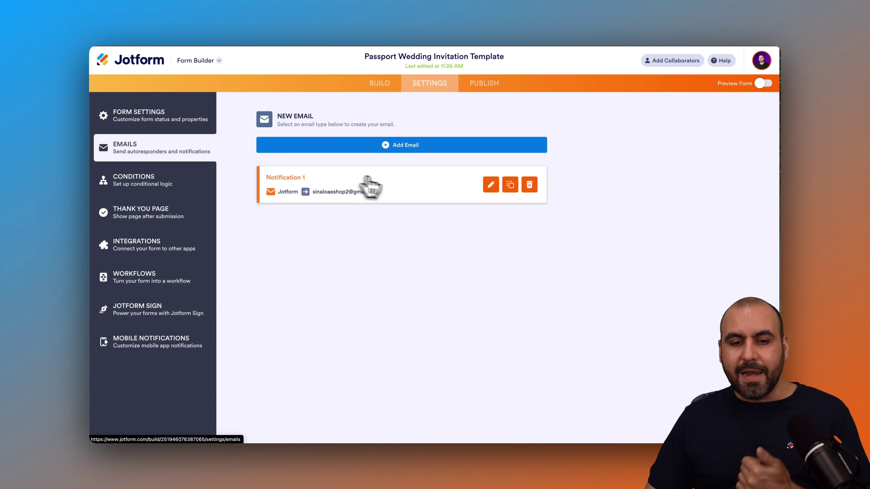
pyautogui.click(405, 147)
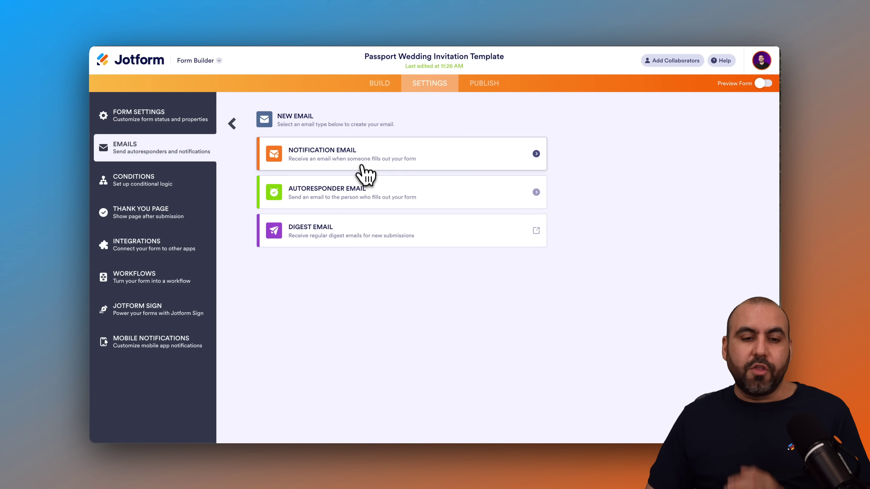
pyautogui.click(370, 158)
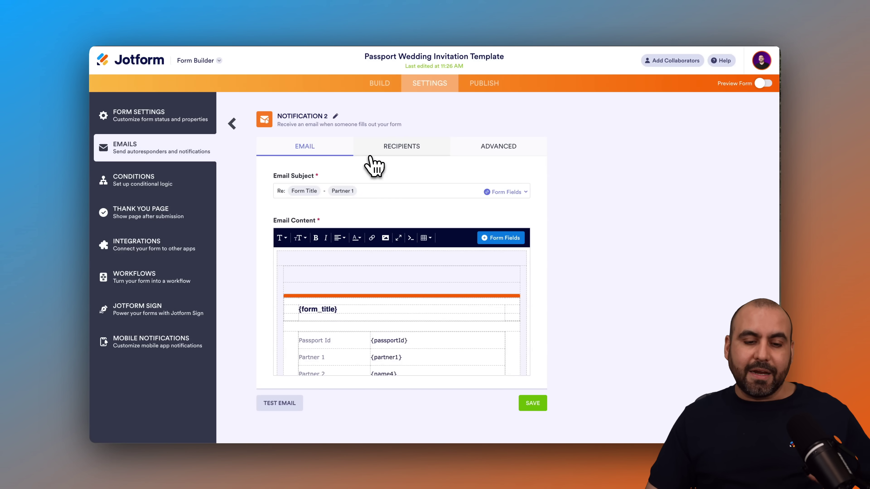
pyautogui.scroll(-2, 359, 304)
pyautogui.scroll(-3, 358, 302)
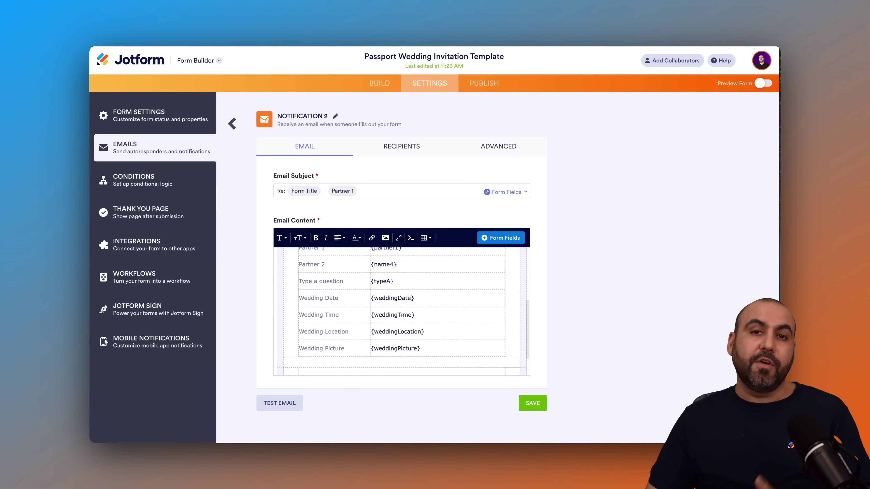
pyautogui.click(232, 124)
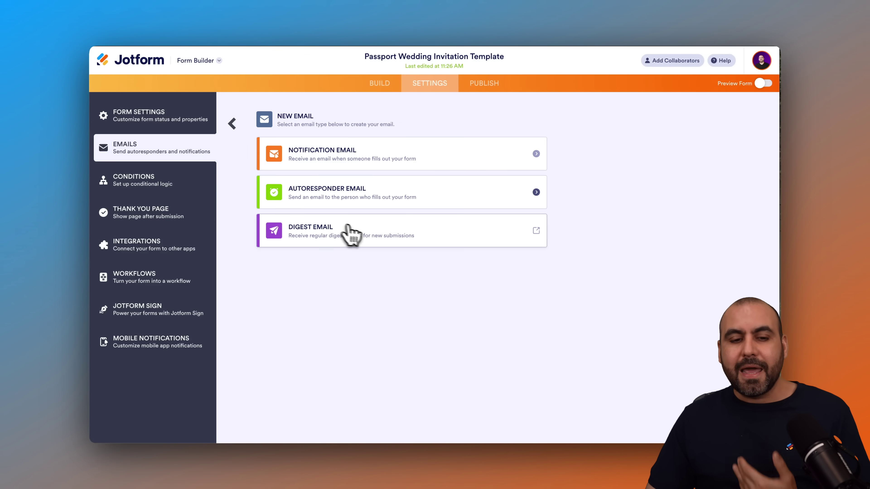
# Step: Open a new autoresponder email and look through its subject and content table
pyautogui.click(383, 194)
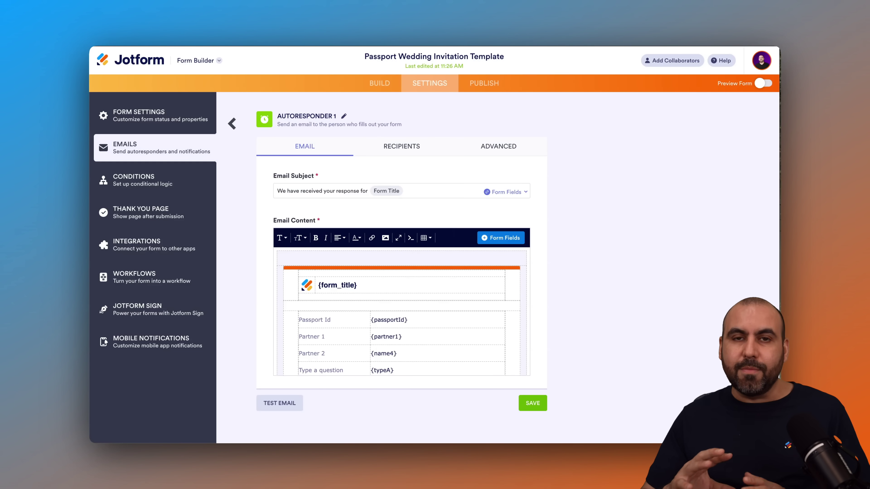
pyautogui.scroll(-1, 458, 233)
pyautogui.scroll(-5, 451, 290)
pyautogui.scroll(5, 451, 297)
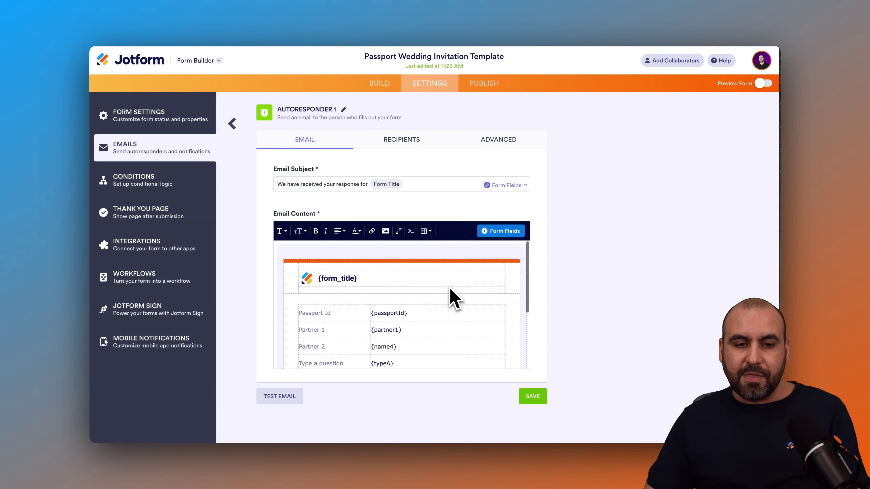
# Step: Return to building the form and add an Email field below Wedding Picture, above the Submit button
pyautogui.click(388, 86)
pyautogui.moveTo(159, 164); pyautogui.dragTo(394, 381)
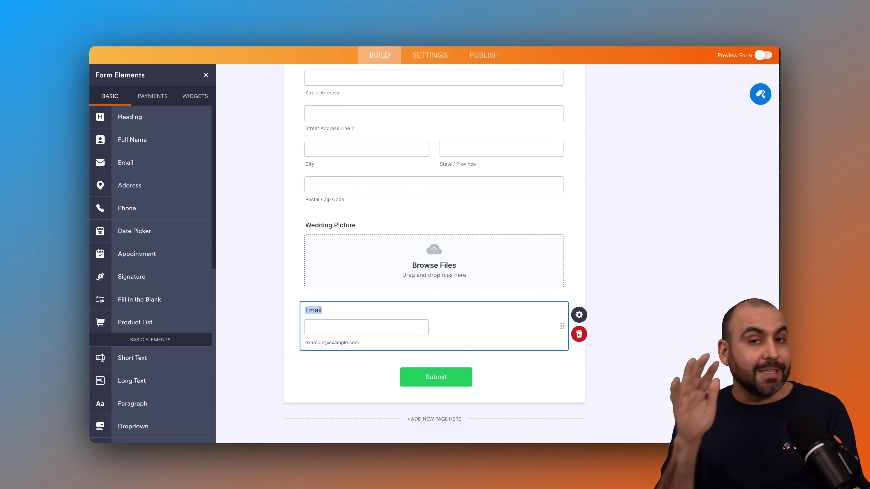
pyautogui.scroll(15, 479, 330)
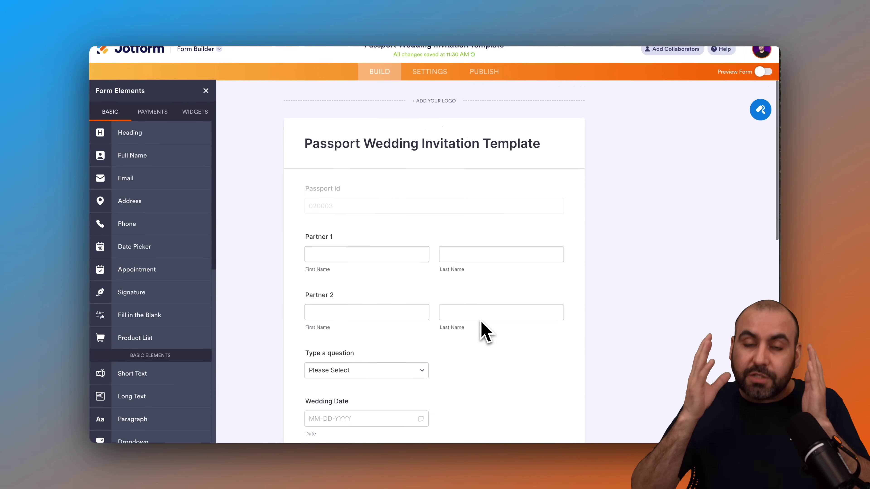
# Step: Start another autoresponder email in the form's settings and clear the Email row from its content table
pyautogui.click(428, 84)
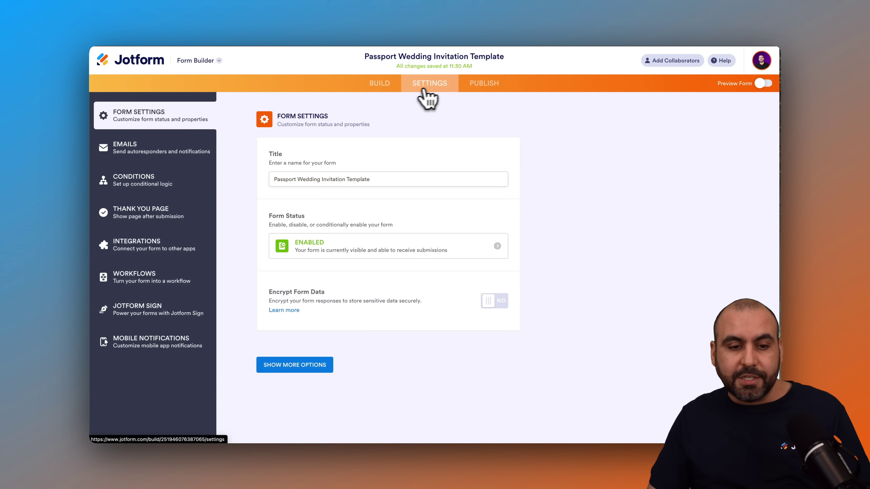
pyautogui.click(168, 153)
pyautogui.click(405, 146)
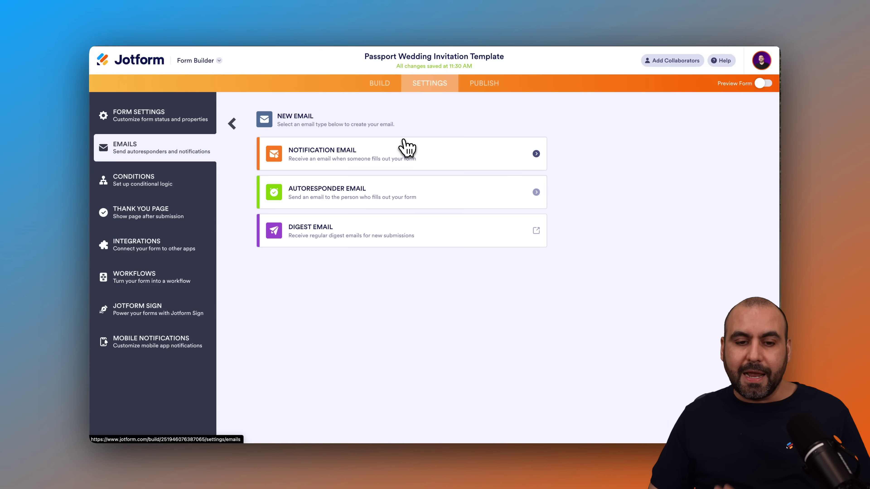
pyautogui.click(354, 194)
pyautogui.scroll(-2, 418, 274)
pyautogui.scroll(-4, 418, 274)
pyautogui.moveTo(406, 340); pyautogui.dragTo(314, 340)
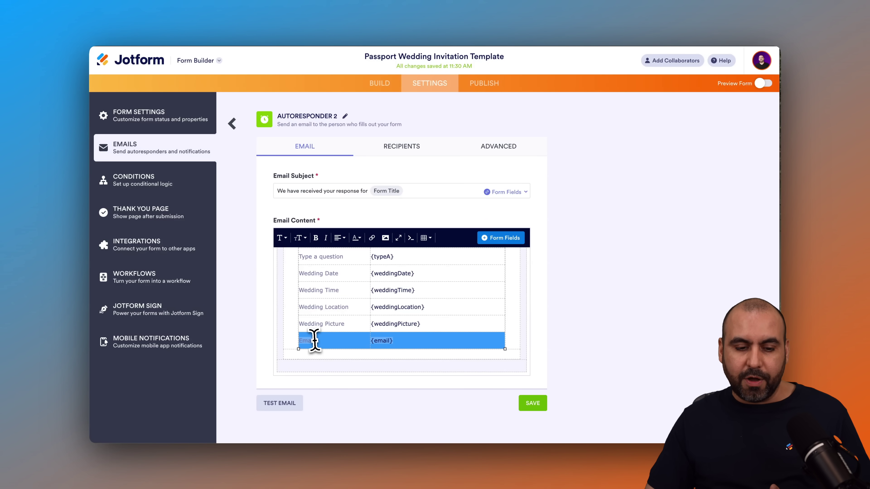
pyautogui.press('BackSpace')
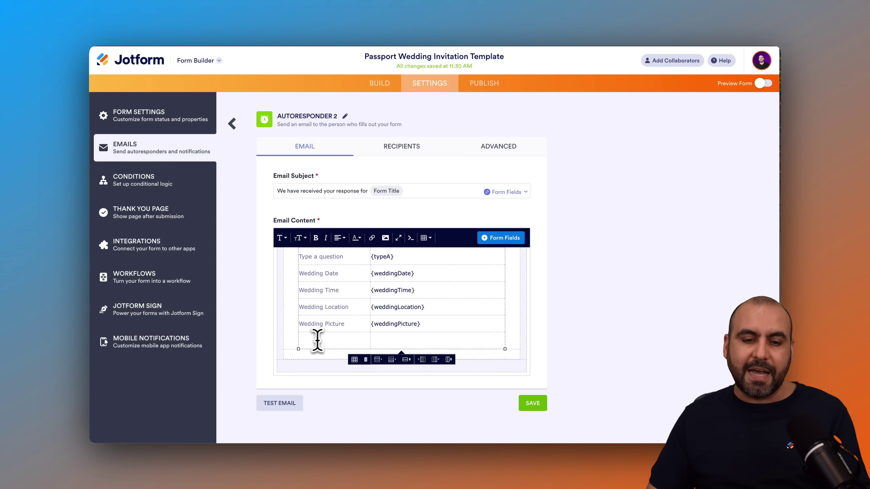
# Step: Check the autoresponder's recipient settings with the Email field as recipient, and discard the unsaved autoresponder
pyautogui.click(417, 155)
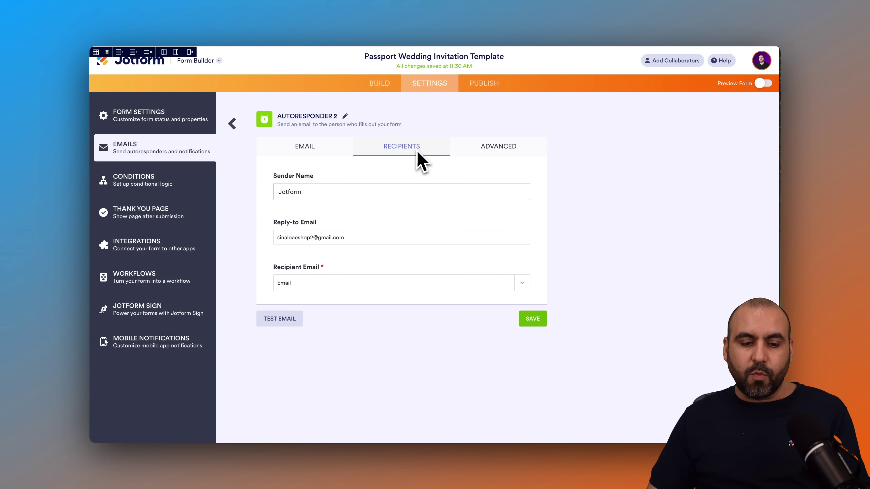
pyautogui.click(353, 290)
pyautogui.click(302, 331)
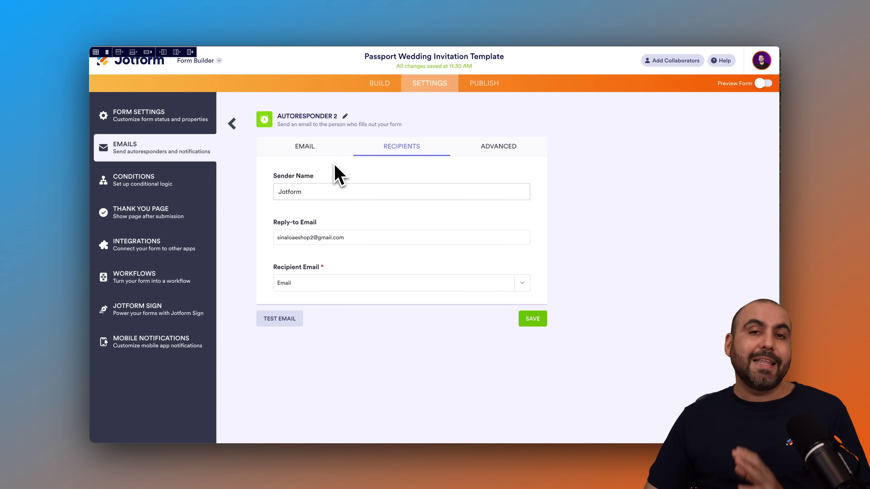
pyautogui.click(233, 127)
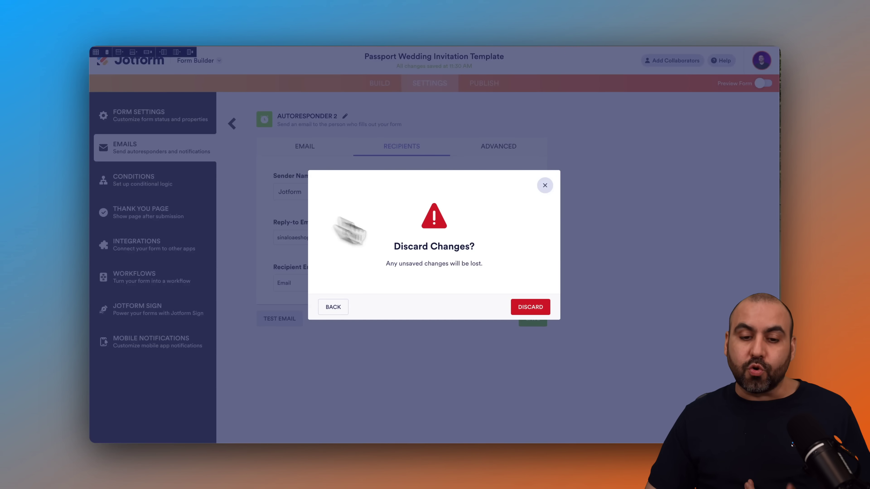
pyautogui.click(530, 307)
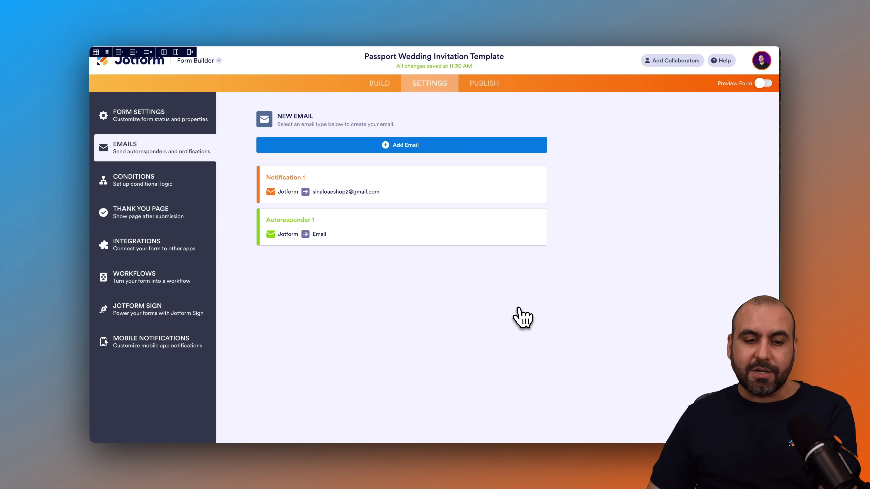
# Step: Return to building the form and review its fields back up to the title
pyautogui.click(379, 83)
pyautogui.scroll(6, 482, 301)
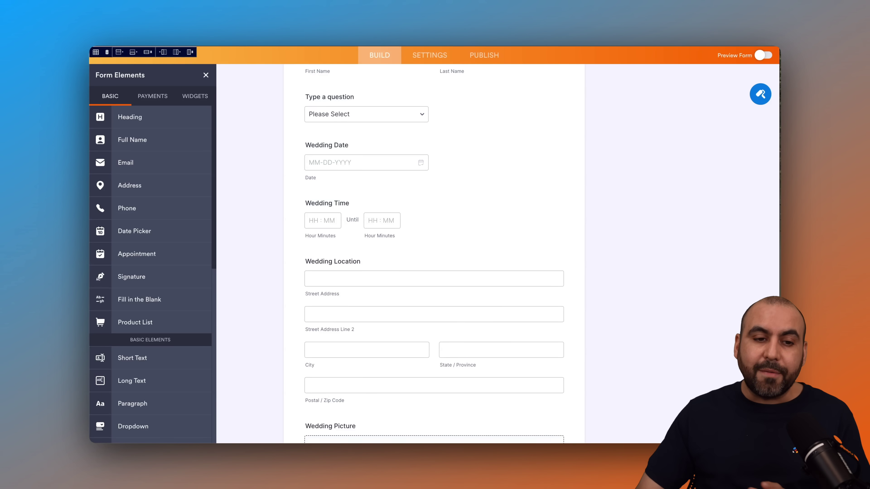
pyautogui.scroll(6, 475, 247)
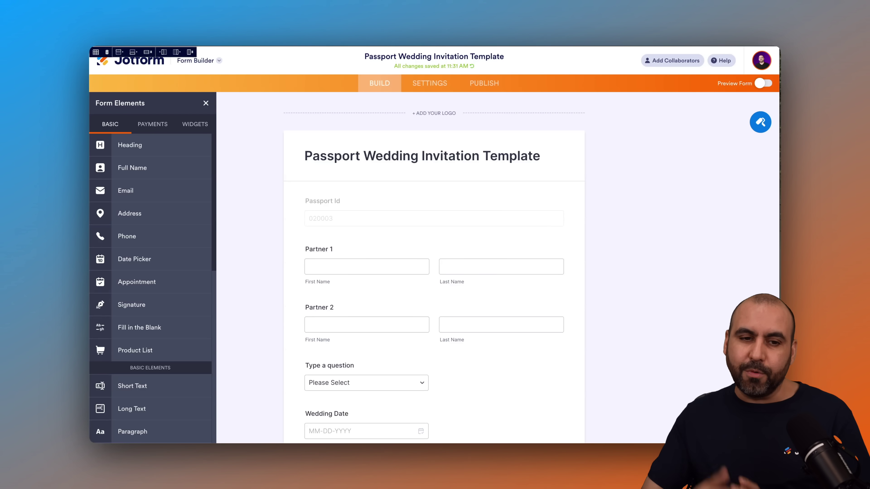
# Step: Switch to Jotform Tables for this form and look across all the columns of its submissions
pyautogui.click(216, 62)
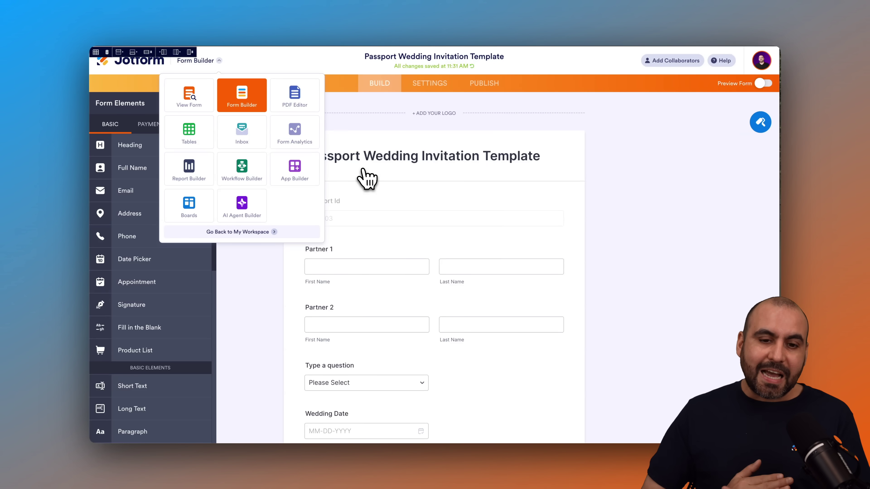
pyautogui.click(188, 131)
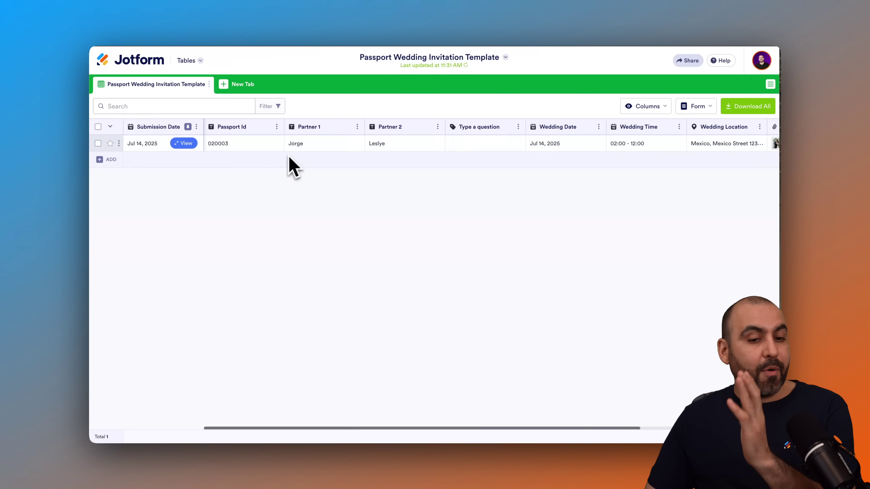
pyautogui.hscroll(3, 326, 155)
pyautogui.hscroll(5, 327, 146)
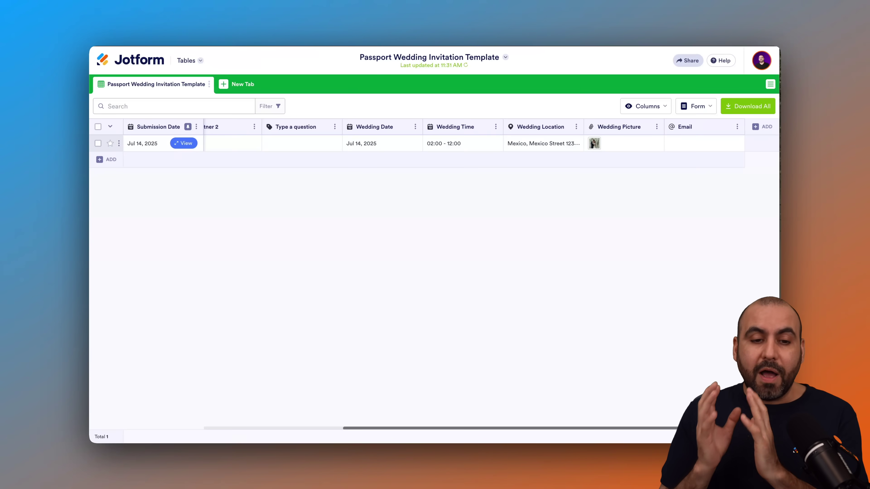
pyautogui.hscroll(-5, 520, 167)
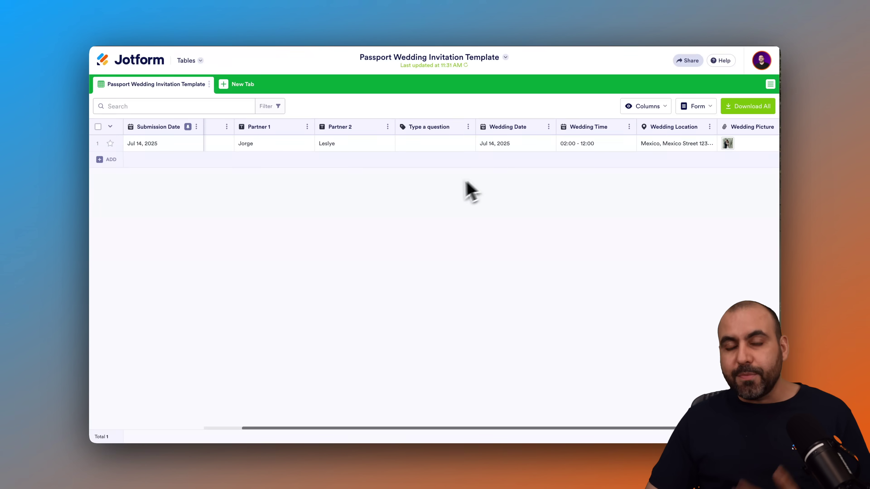
# Step: Start a new Cards tab connected to the first Passport Wedding Invitation Template form in the list
pyautogui.click(242, 86)
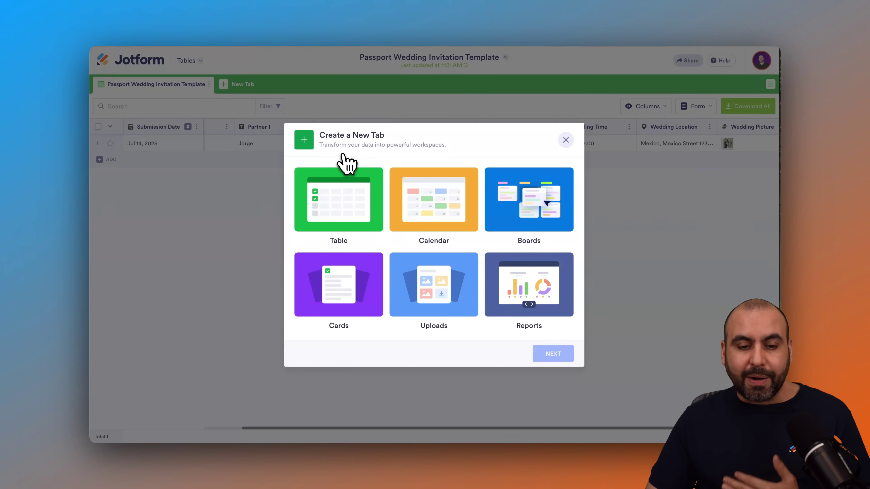
pyautogui.click(355, 301)
pyautogui.click(553, 354)
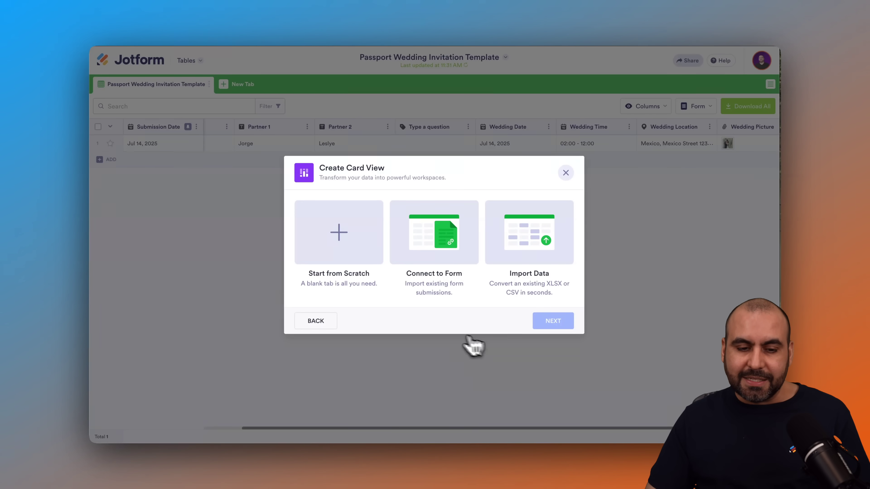
pyautogui.click(452, 236)
pyautogui.click(550, 322)
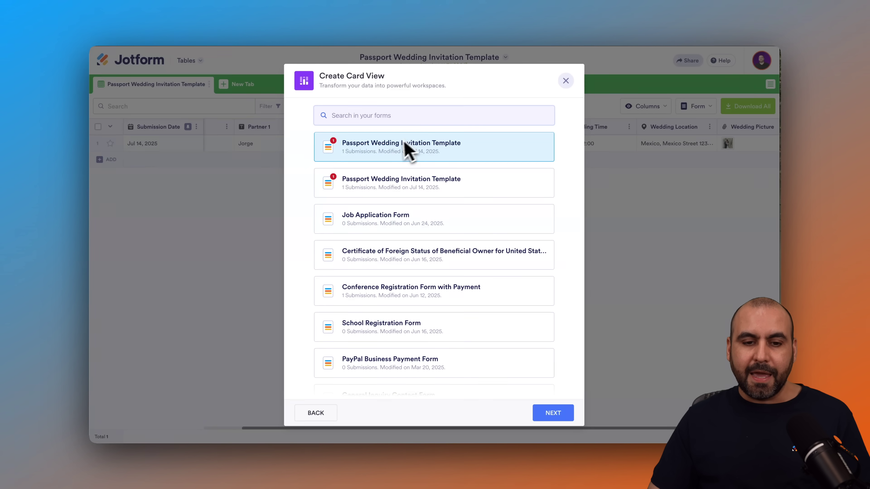
pyautogui.click(553, 414)
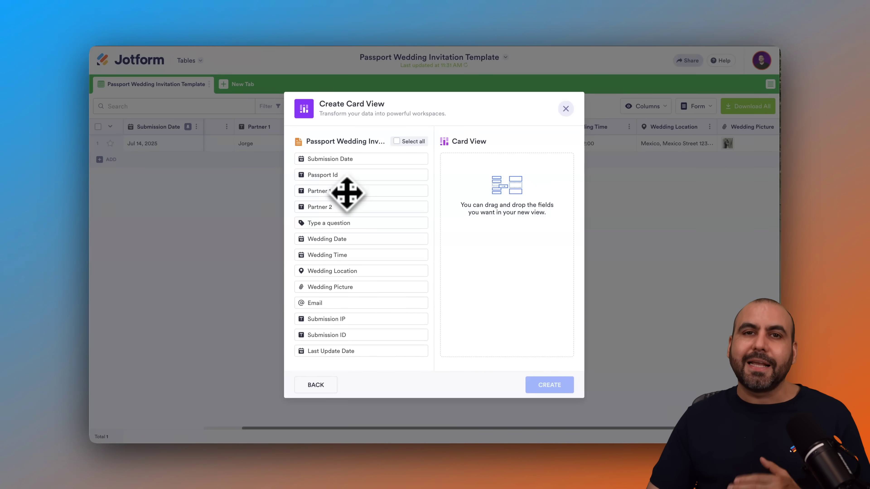
# Step: Add Partner 1, Partner 2, Wedding Date and Email to the card view and create it
pyautogui.moveTo(342, 194); pyautogui.dragTo(476, 181)
pyautogui.moveTo(328, 210); pyautogui.dragTo(473, 178)
pyautogui.moveTo(343, 239); pyautogui.dragTo(499, 191)
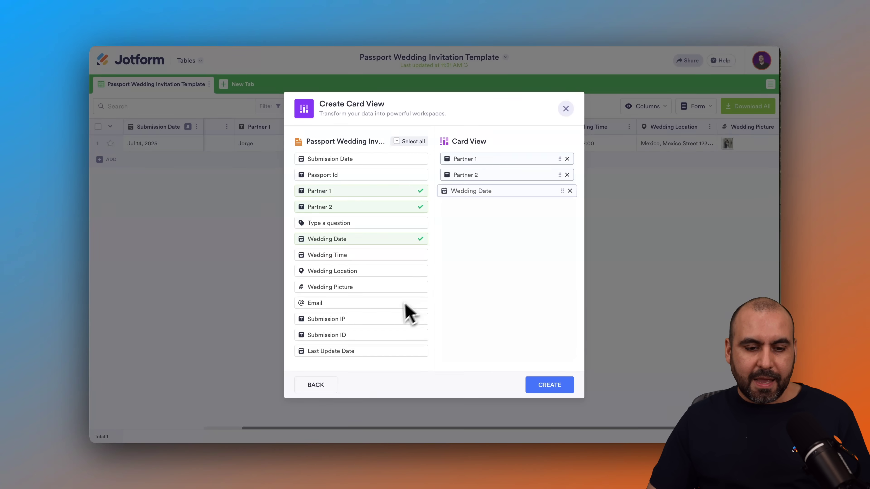
pyautogui.moveTo(351, 305); pyautogui.dragTo(489, 206)
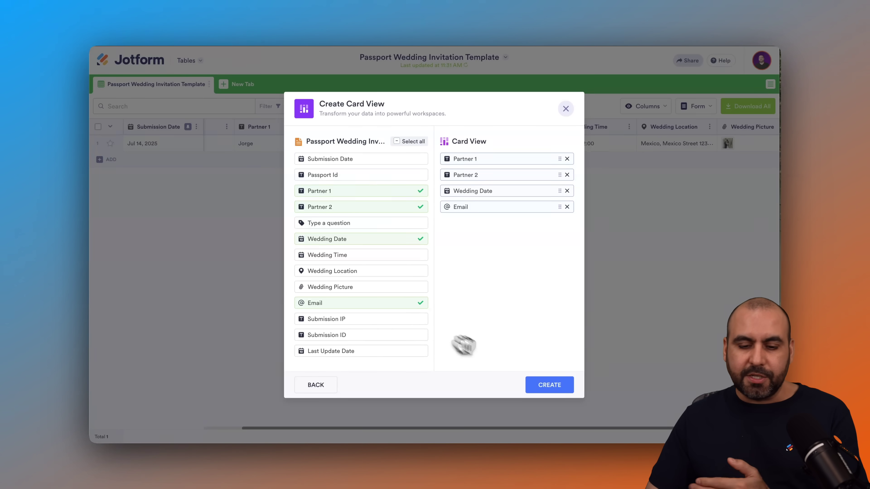
pyautogui.click(539, 385)
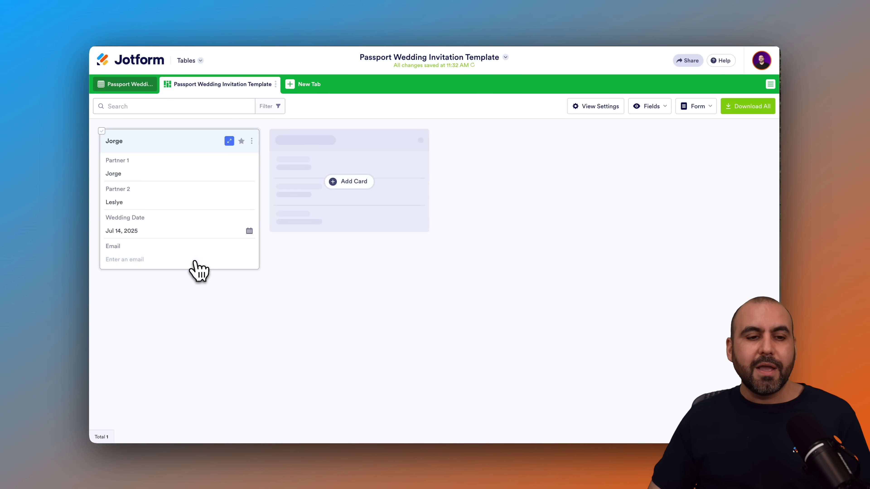
# Step: Compare the table and card tabs, check the types available for a new tab, and leave Tables for the Jotform workspace
pyautogui.click(139, 85)
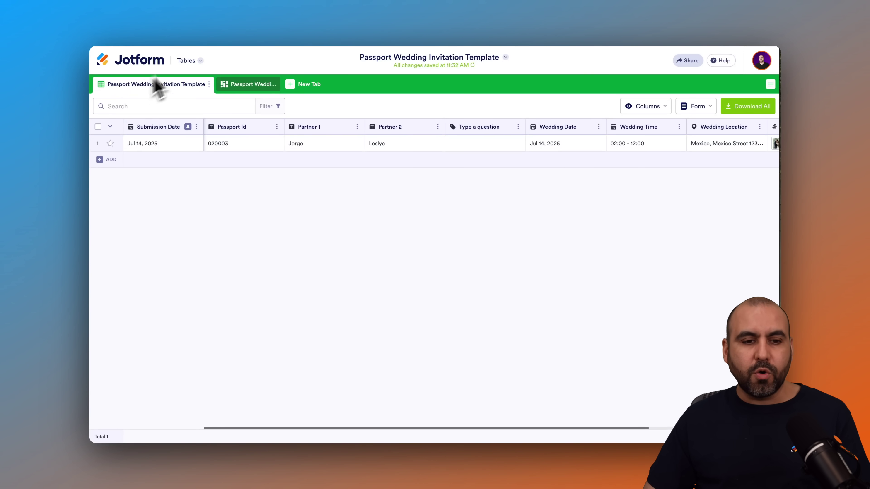
pyautogui.click(252, 86)
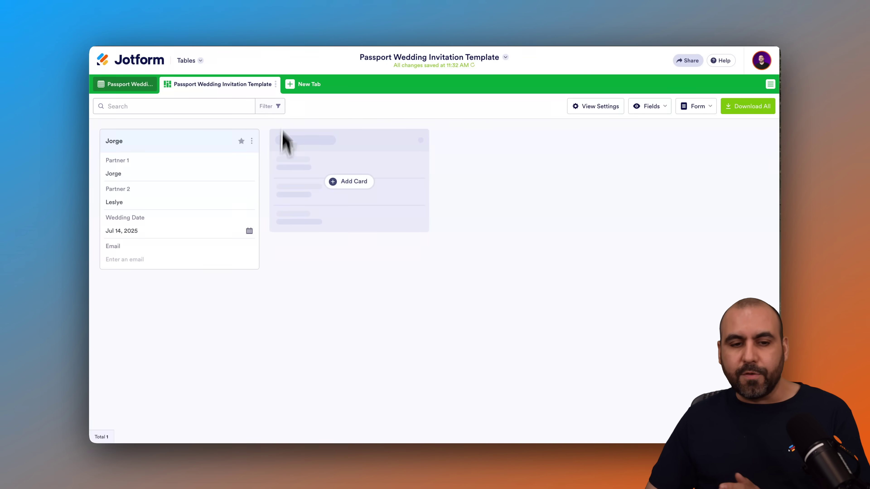
pyautogui.click(310, 85)
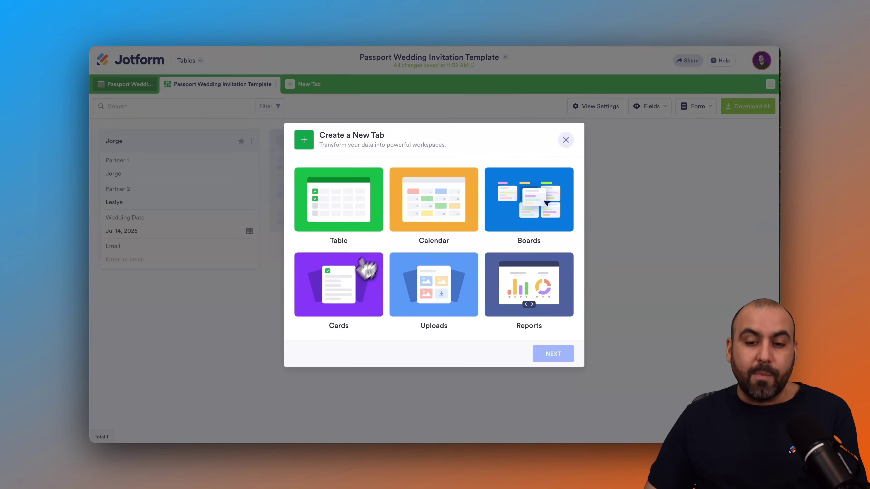
pyautogui.click(566, 140)
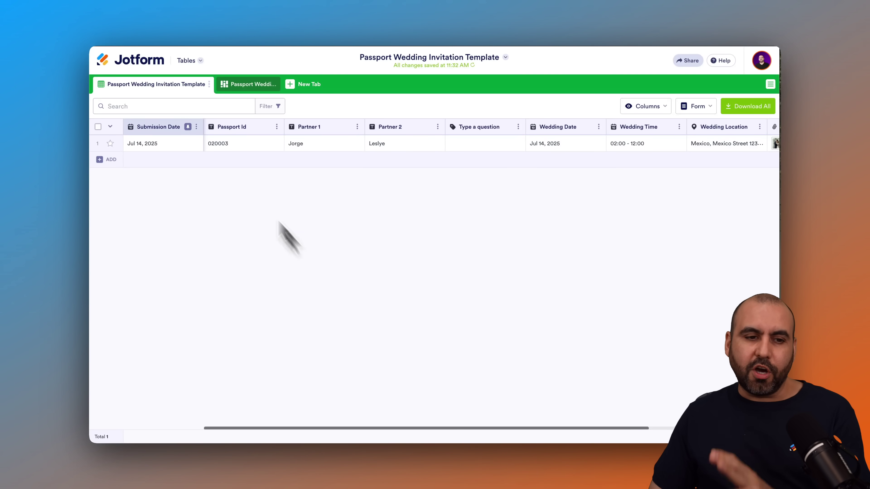
pyautogui.click(136, 65)
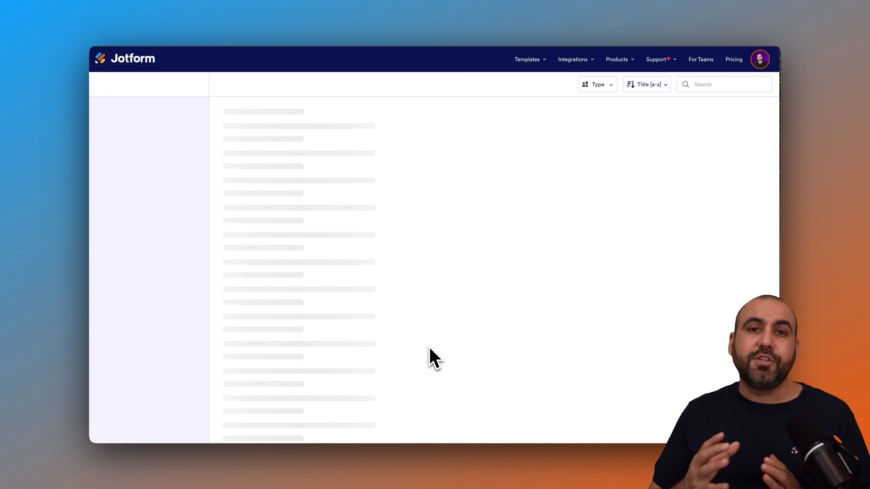